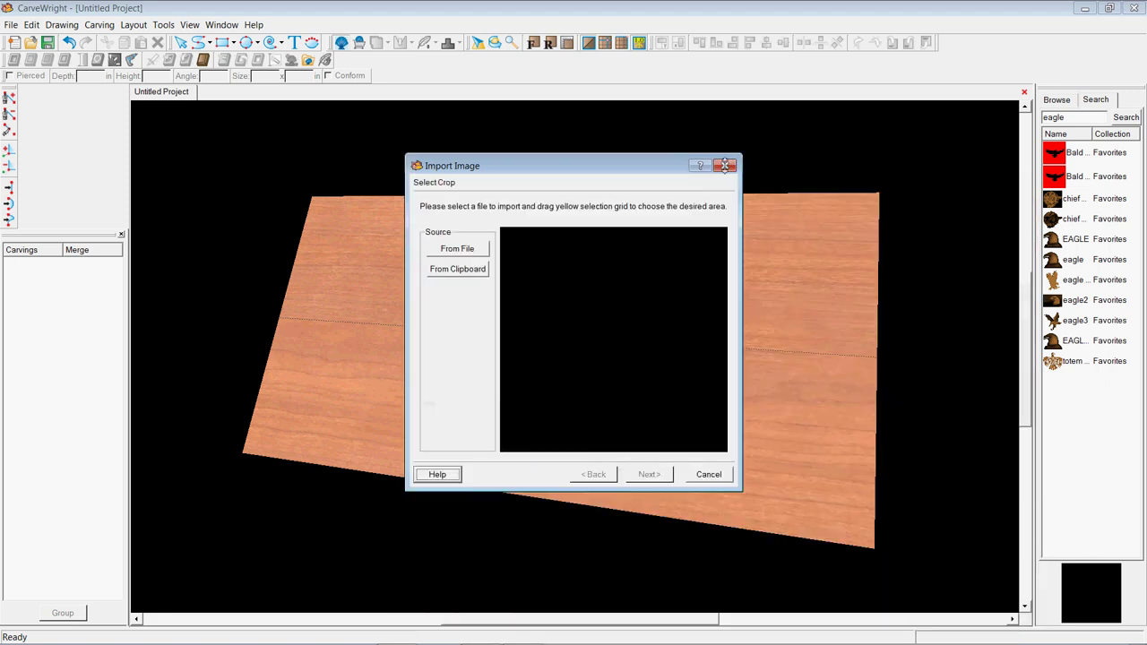
Close the empty import window and start a fresh image import
click(725, 165)
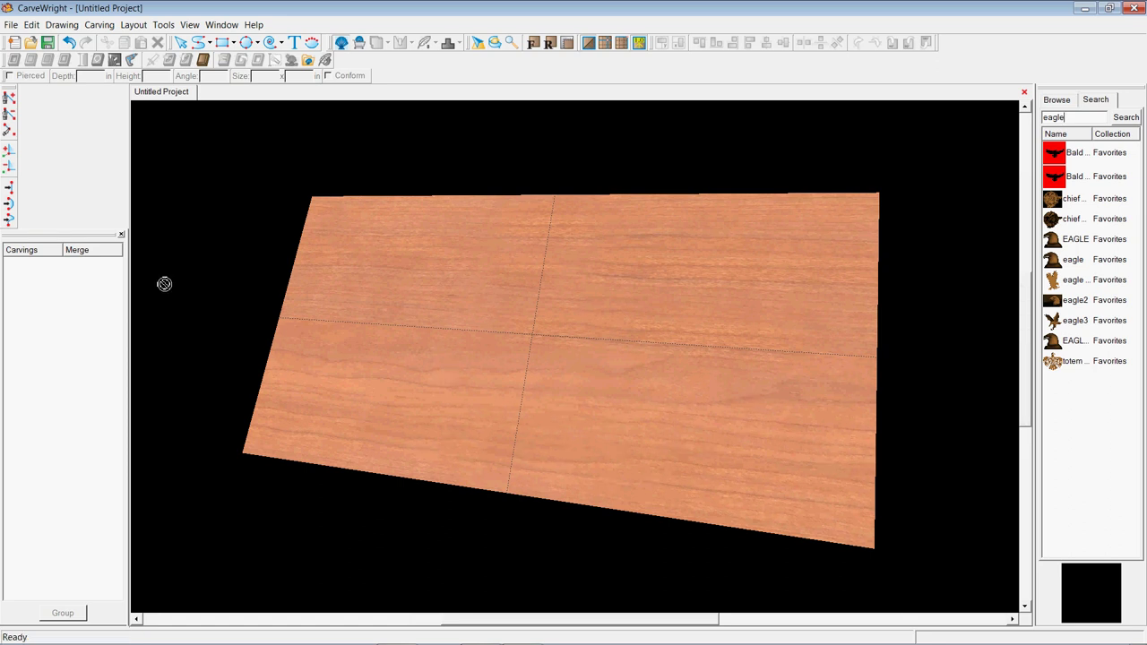
click(16, 25)
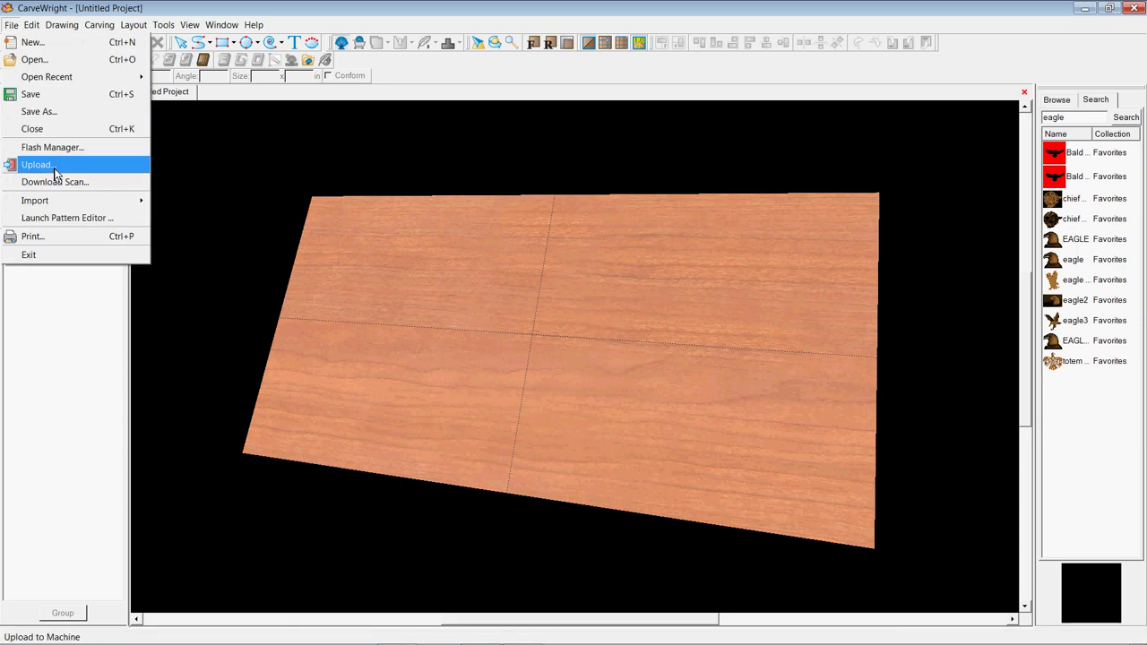
click(168, 204)
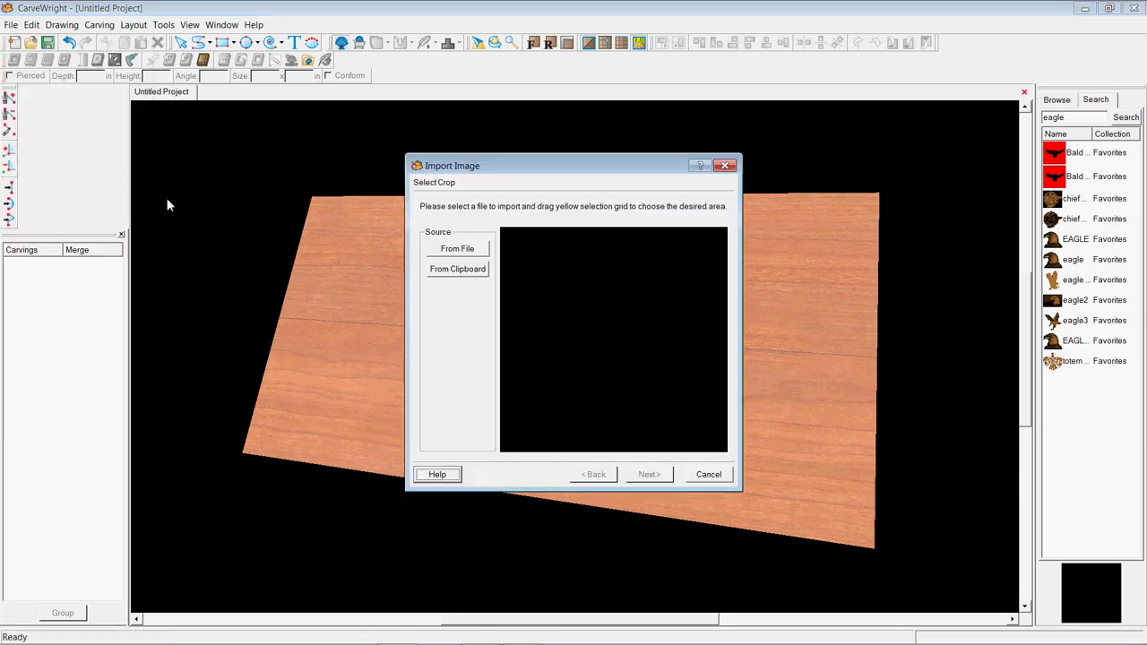
Load the ID picture from file into the crop selection grid
click(471, 250)
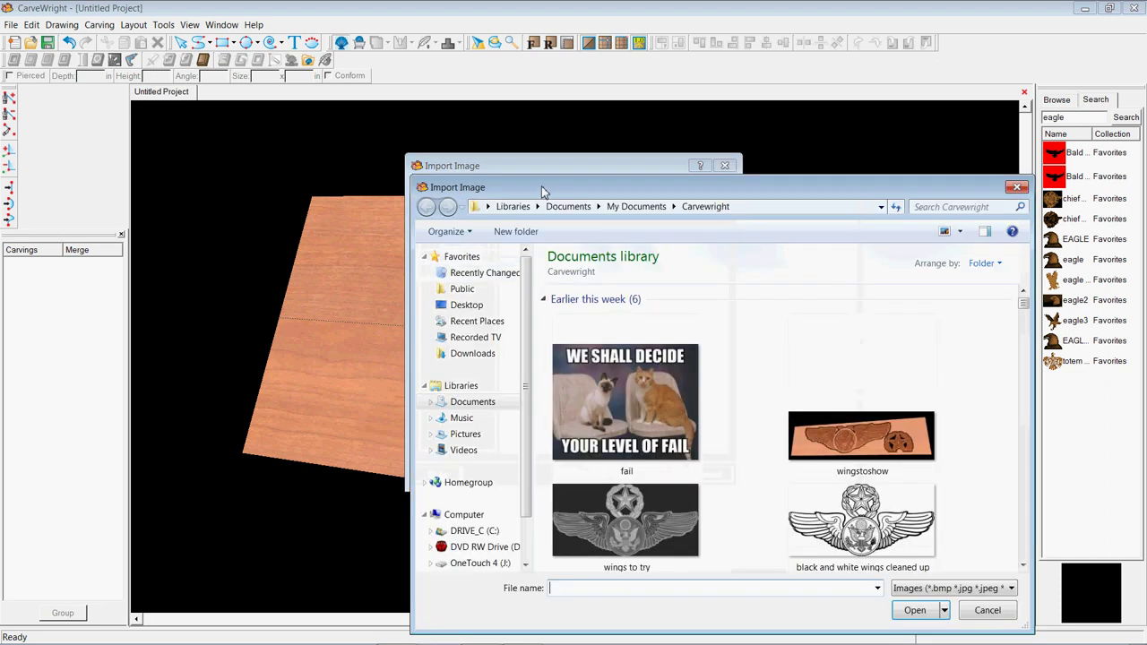
scroll(599, 319, down, 3)
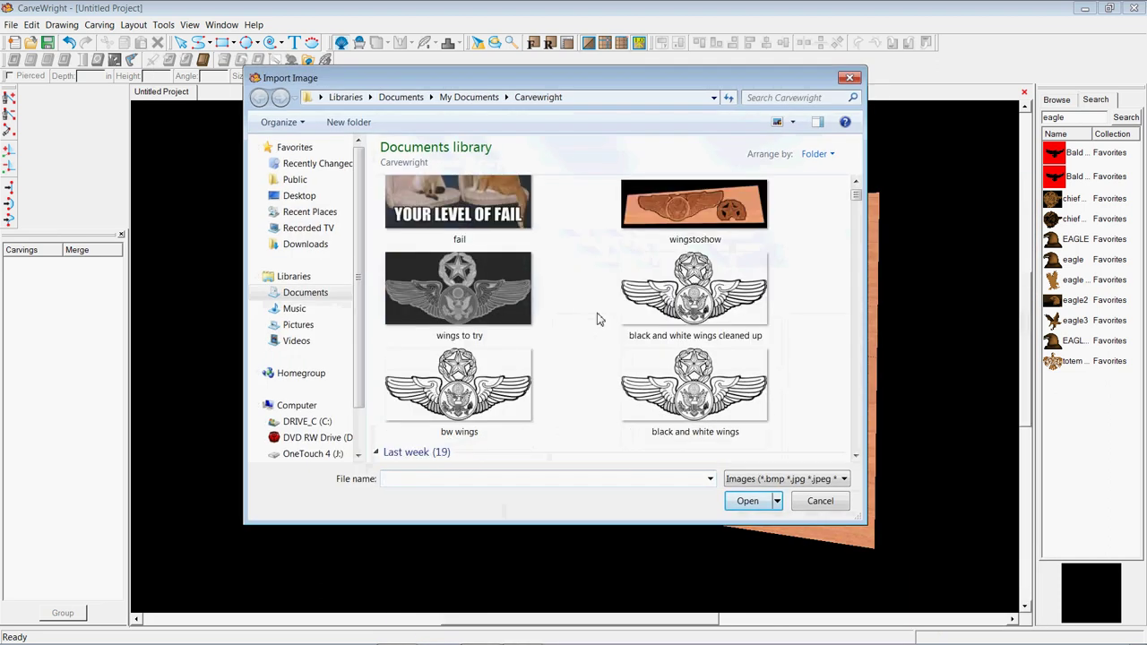
scroll(599, 319, down, 10)
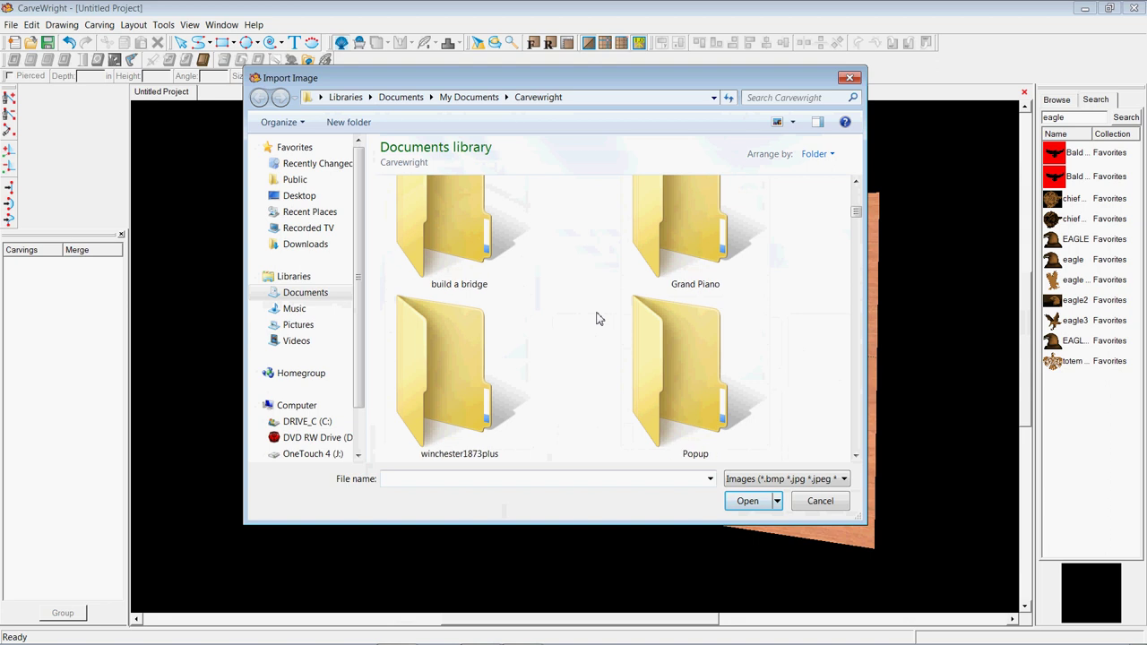
scroll(598, 319, down, 4)
scroll(592, 322, down, 1)
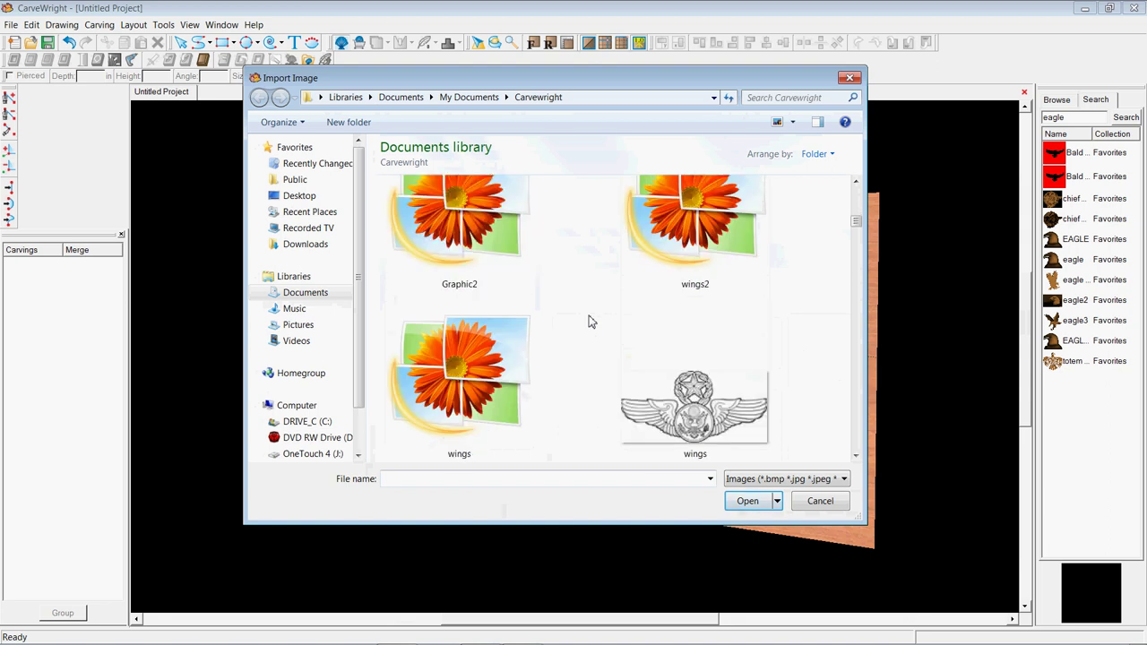
scroll(592, 322, down, 5)
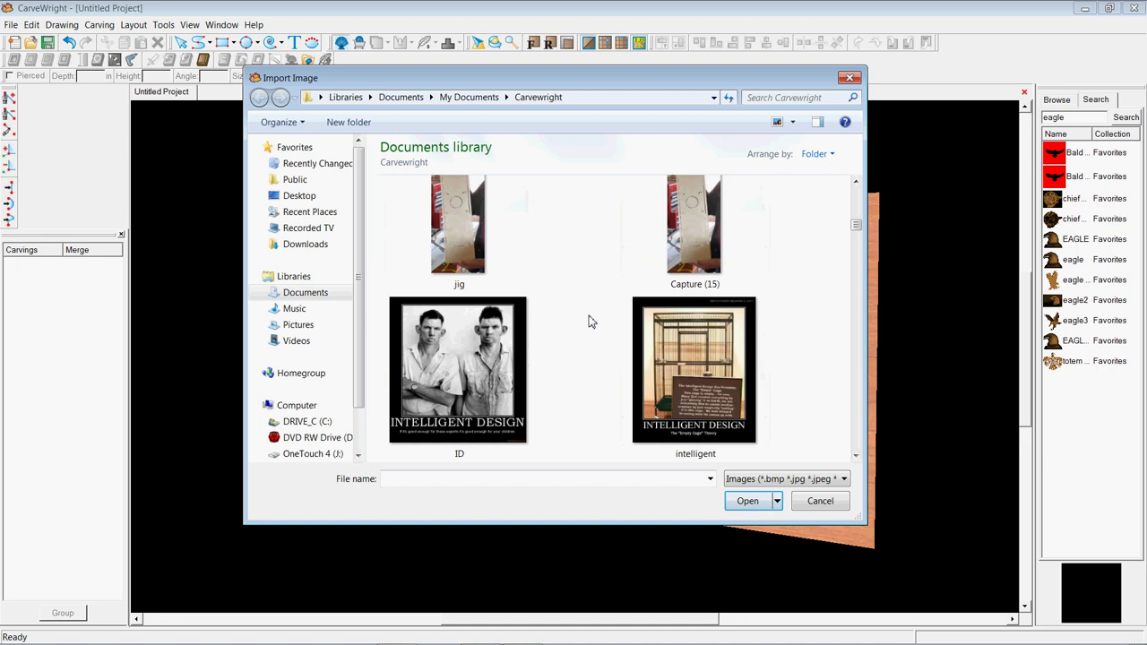
double_click(459, 352)
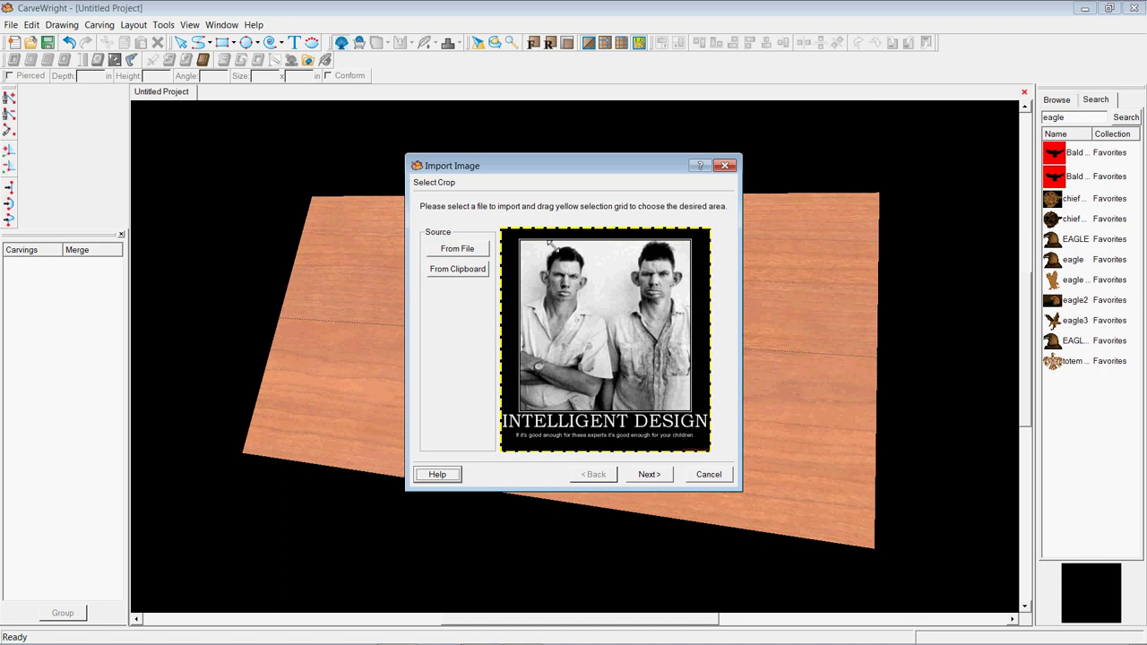
Preview and rotate the ID photo as a 5 × 5.328 in, 0.25 in-deep relief, then finish it
click(649, 475)
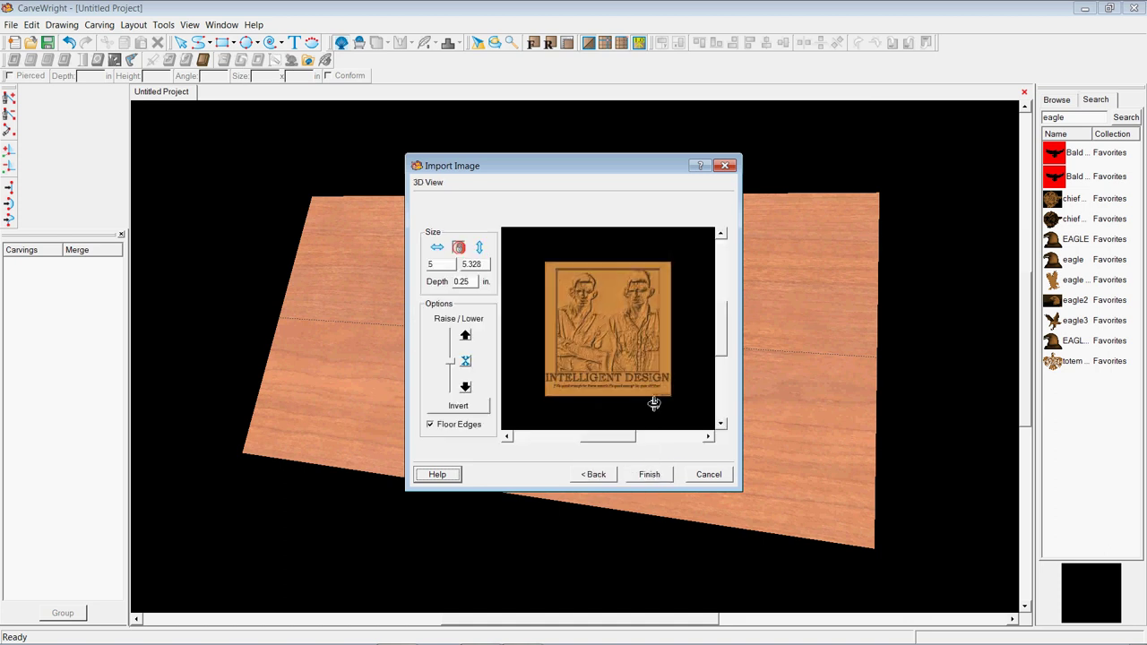
scroll(644, 364, up, 5)
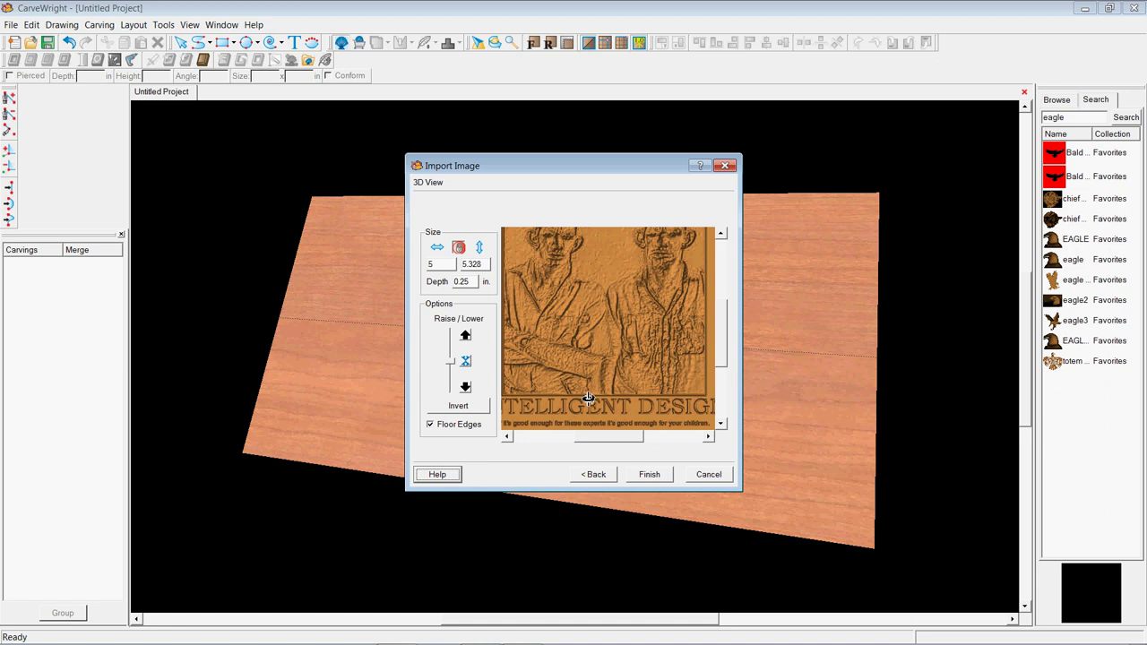
scroll(588, 399, down, 5)
click(594, 474)
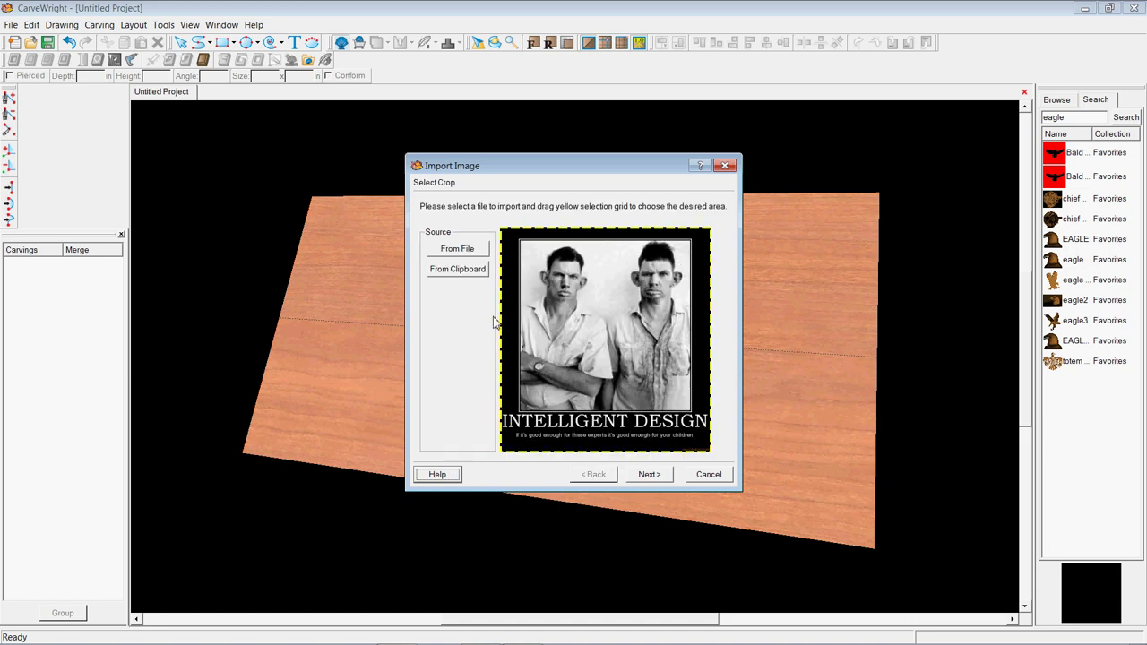
click(646, 476)
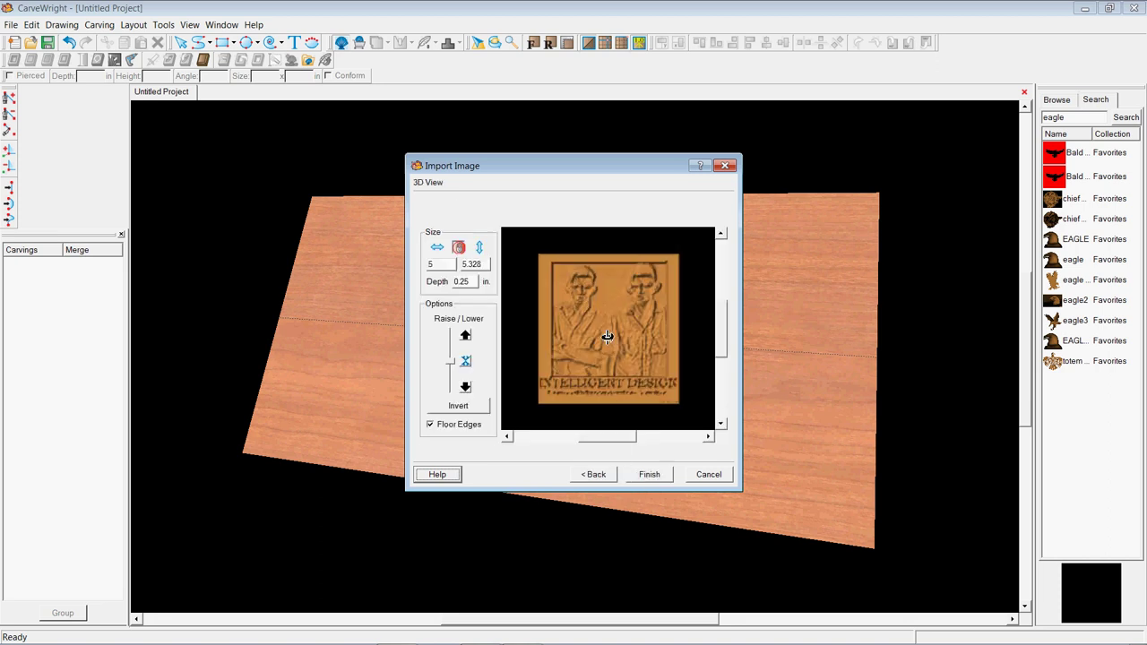
drag(607, 328, 609, 315)
drag(679, 341, 606, 376)
scroll(610, 363, down, 3)
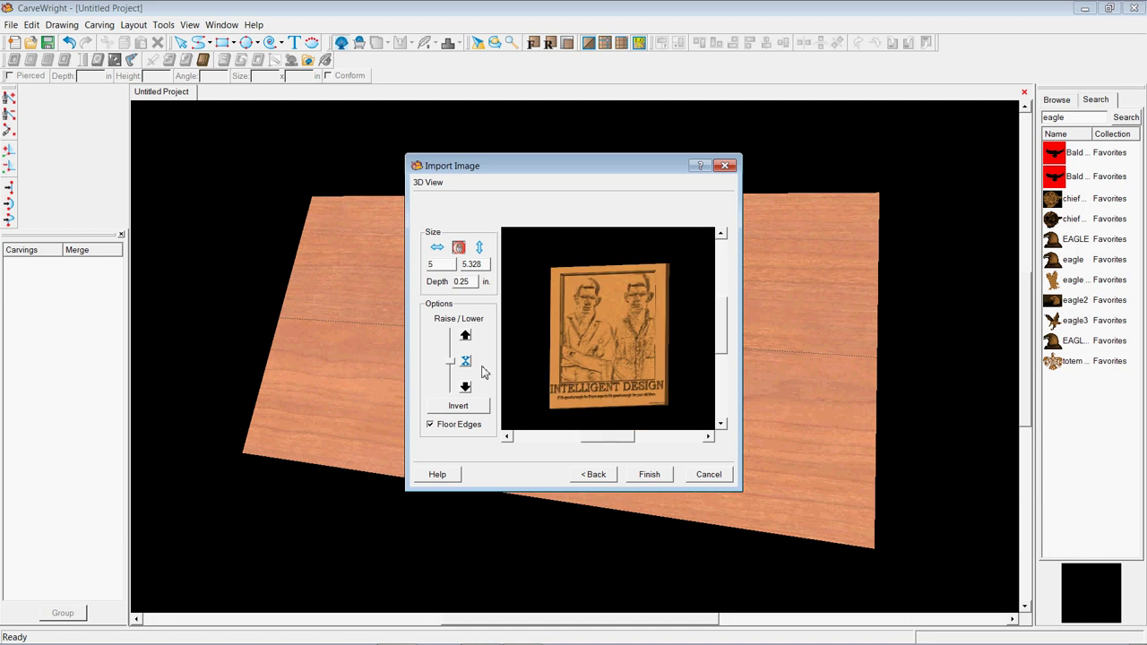
click(650, 478)
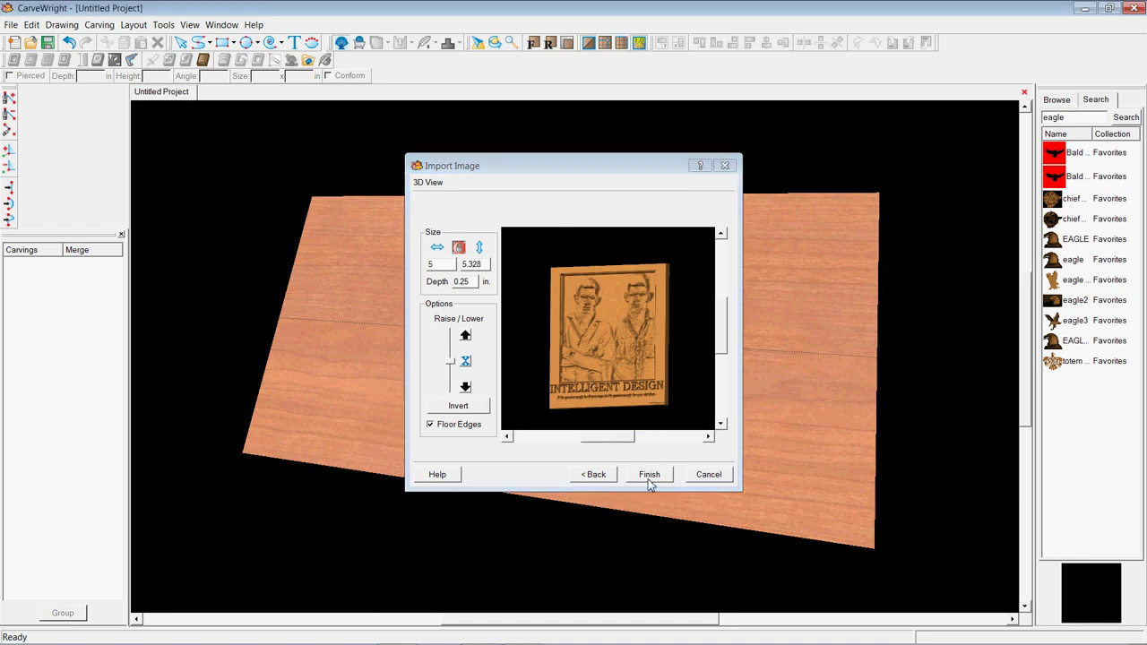
click(639, 371)
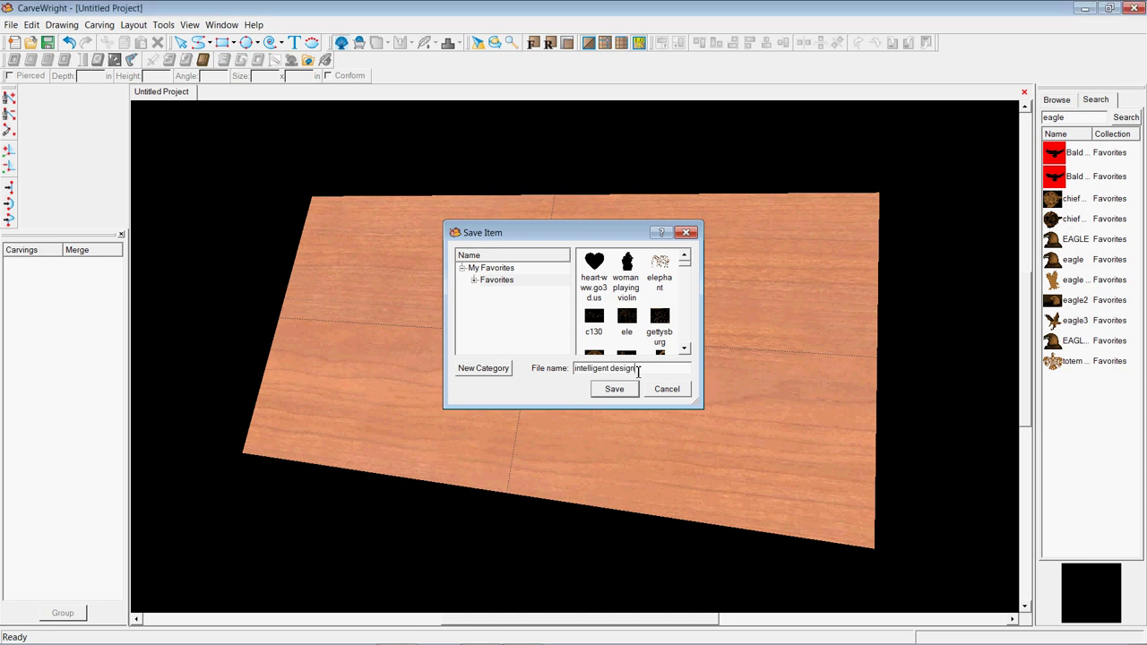
Save the pattern as 'intelligent design' and search the library for 'intelligent'
key(Return)
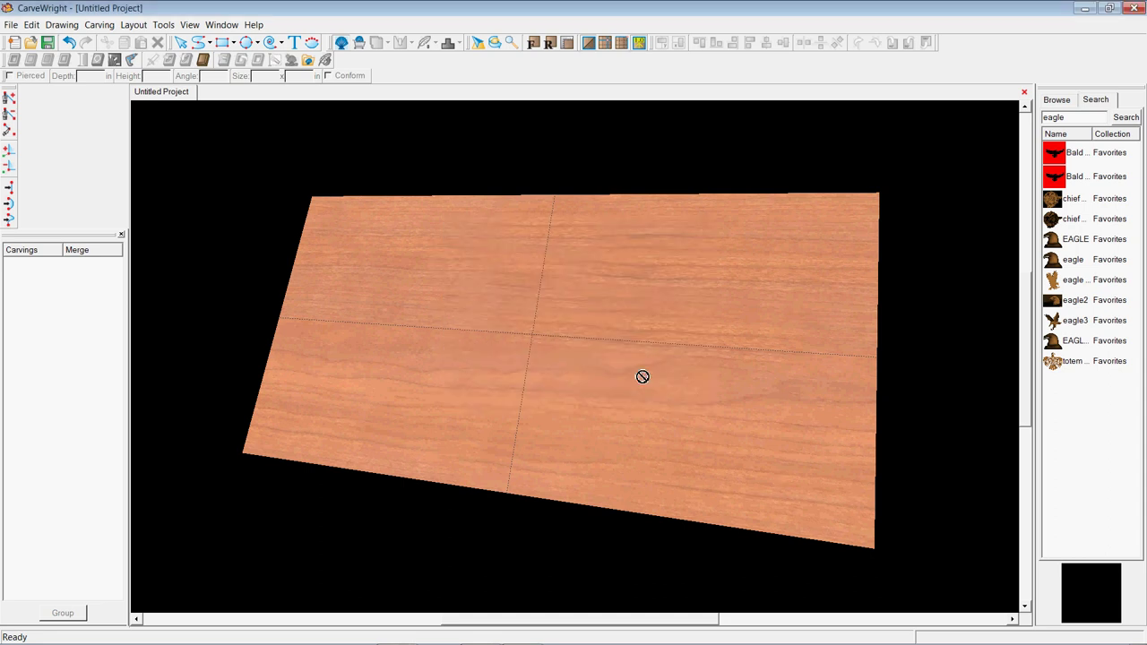
double_click(1090, 118)
text(intelligent)
key(Return)
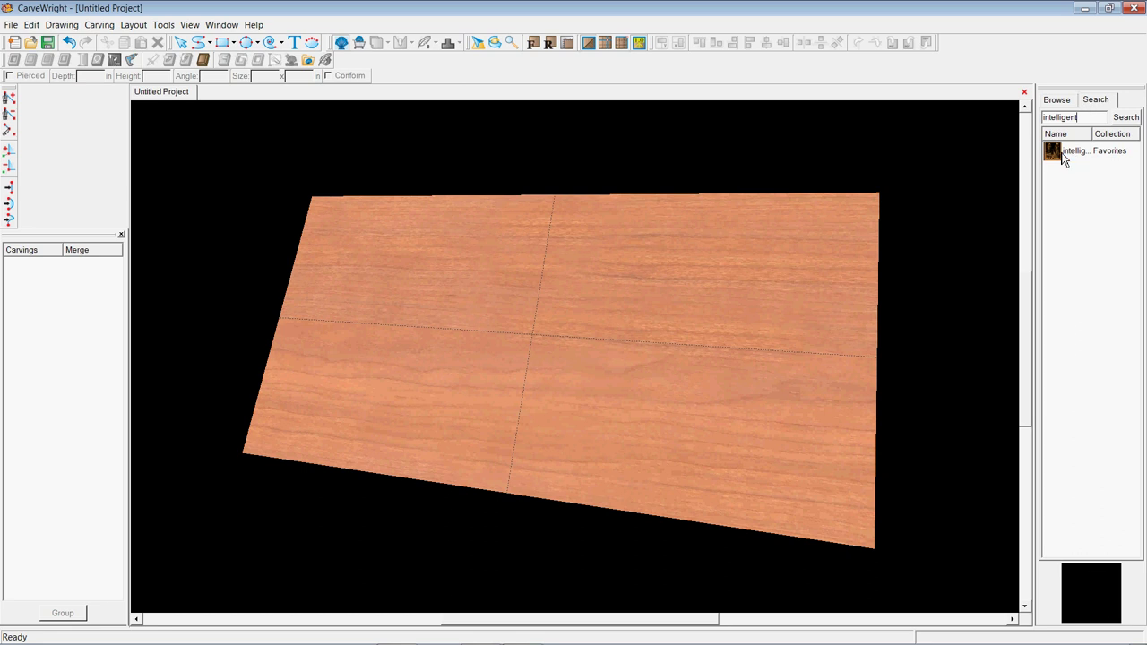
Place the intelligent design pattern on the board, enlarged to 8.154 × 8.689 in
click(1060, 156)
drag(1062, 162, 448, 332)
drag(505, 418, 547, 307)
Set the intelligent design carving's bit optimization to Best
right_click(539, 297)
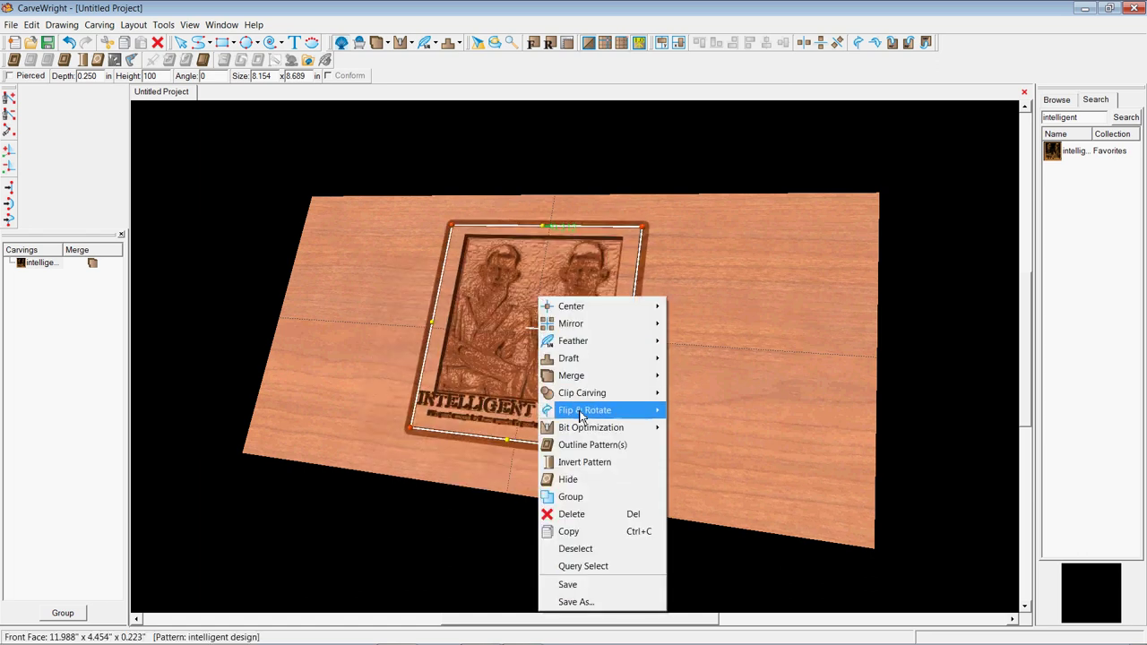
mouse_move(653, 432)
click(716, 499)
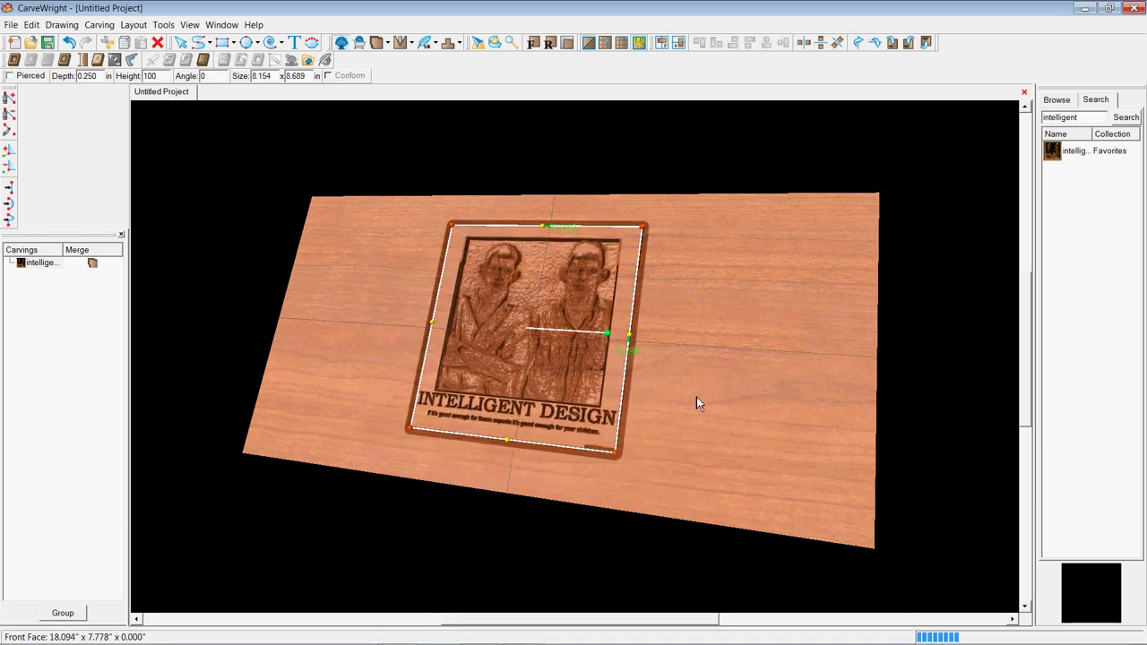
Zoom and orbit to inspect the rendered carving, then delete it from the board
scroll(505, 365, up, 8)
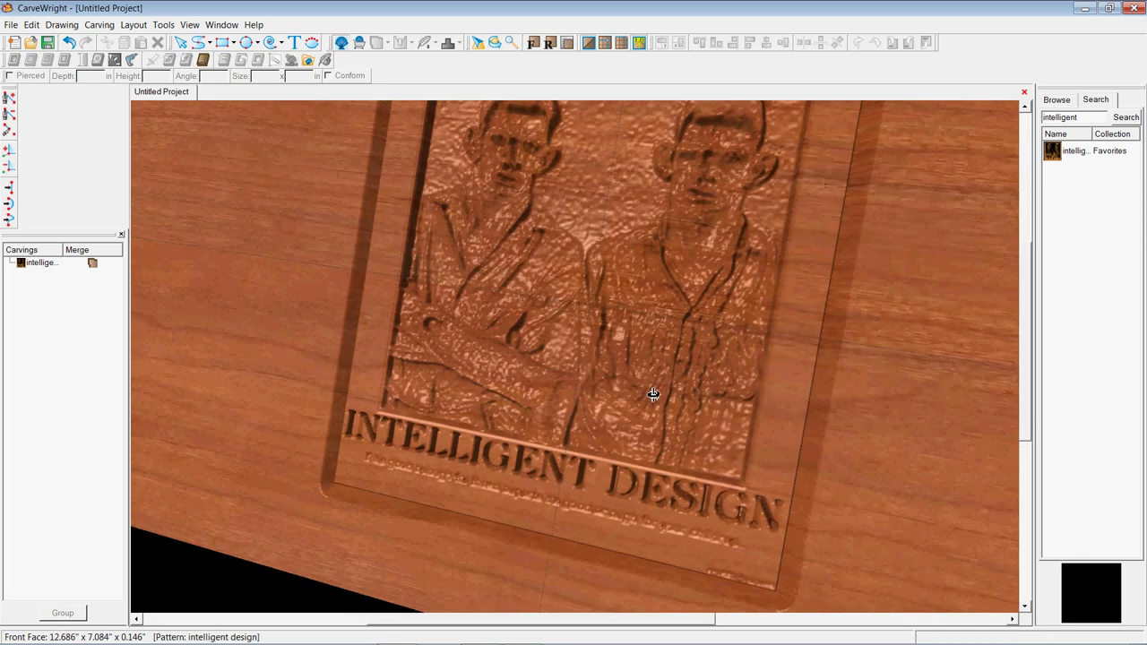
middle_drag(653, 394, 674, 385)
scroll(669, 379, down, 5)
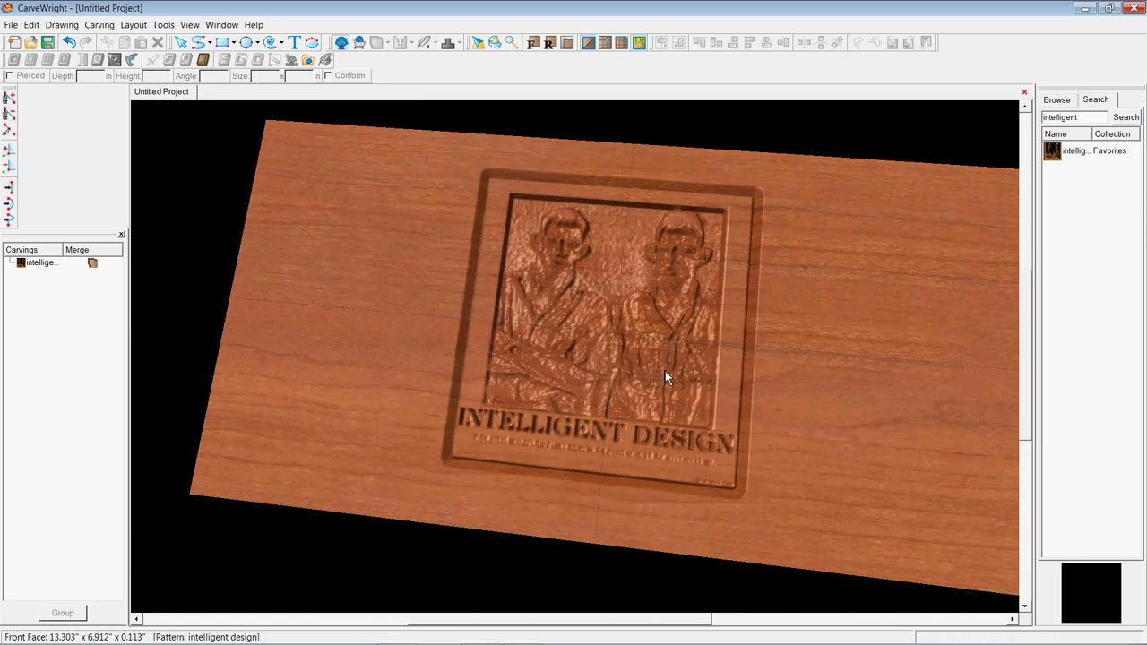
middle_drag(622, 322, 587, 323)
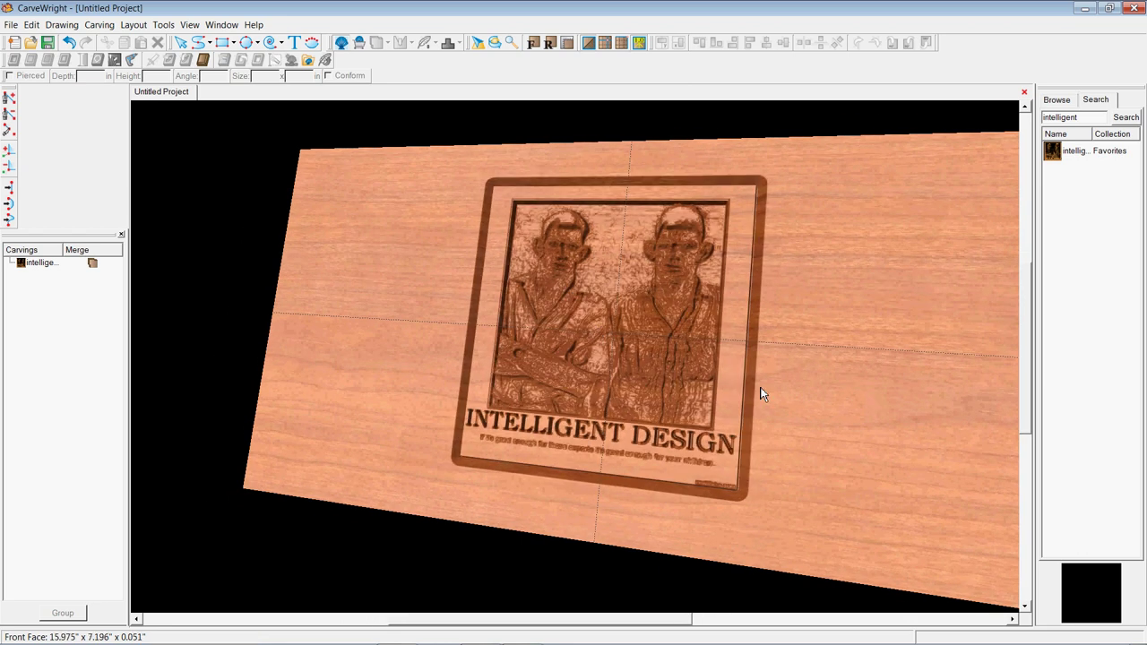
click(715, 393)
key(Delete)
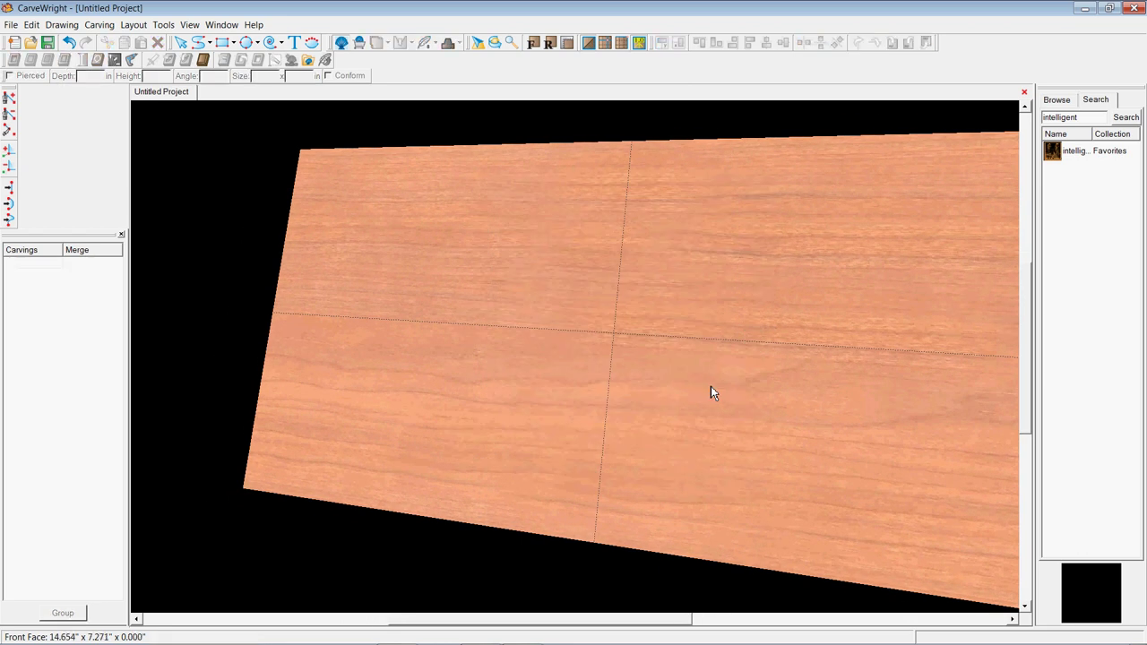
Import the eagle silhouette image 'Untitled (5)' from file into the crop step
click(12, 24)
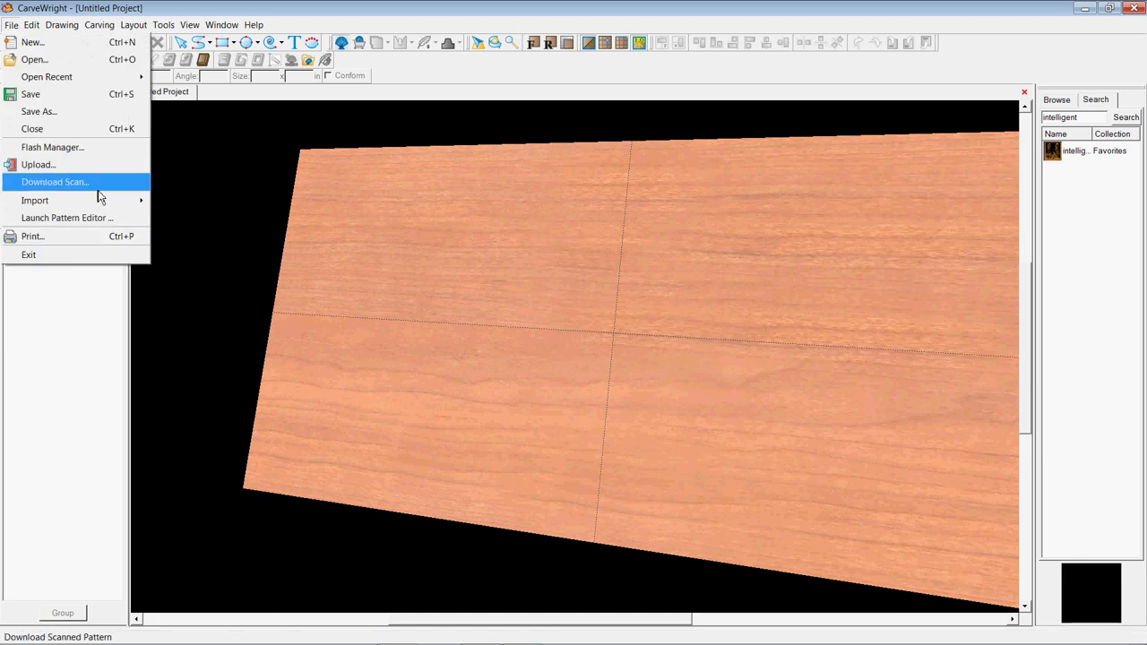
mouse_move(99, 200)
click(220, 202)
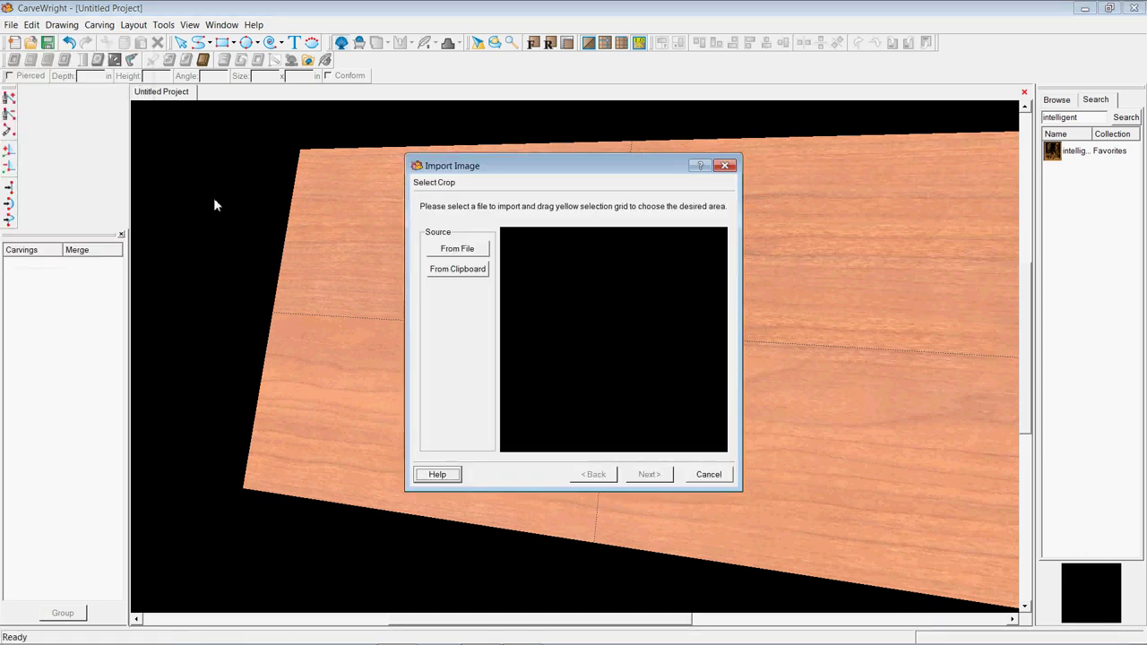
click(434, 253)
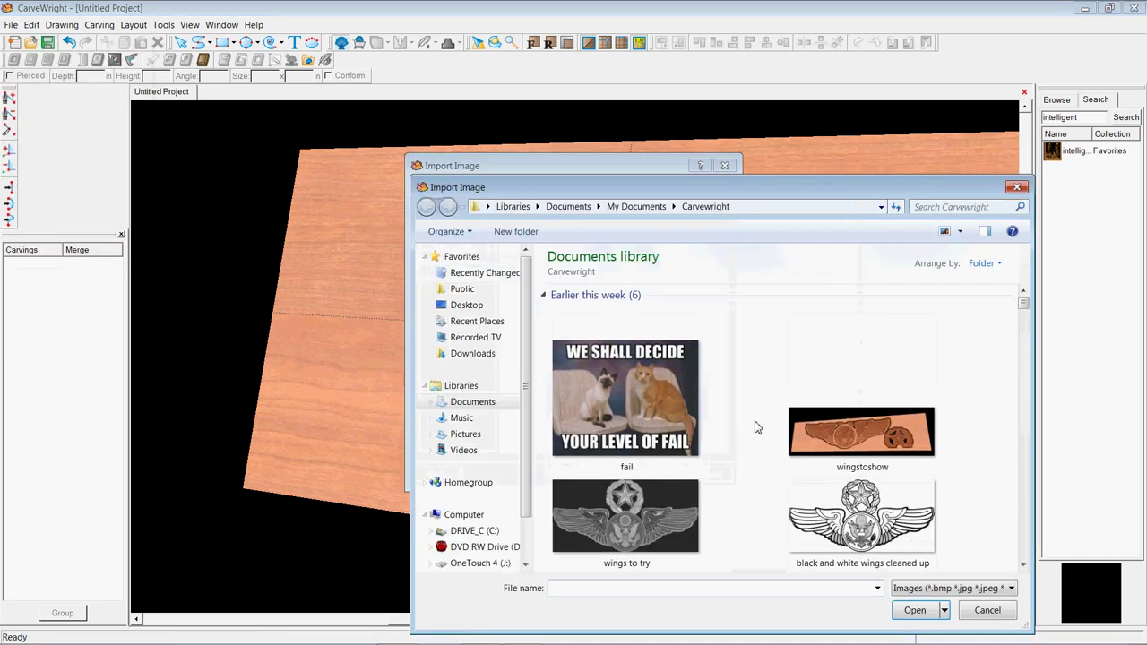
scroll(756, 431, down, 5)
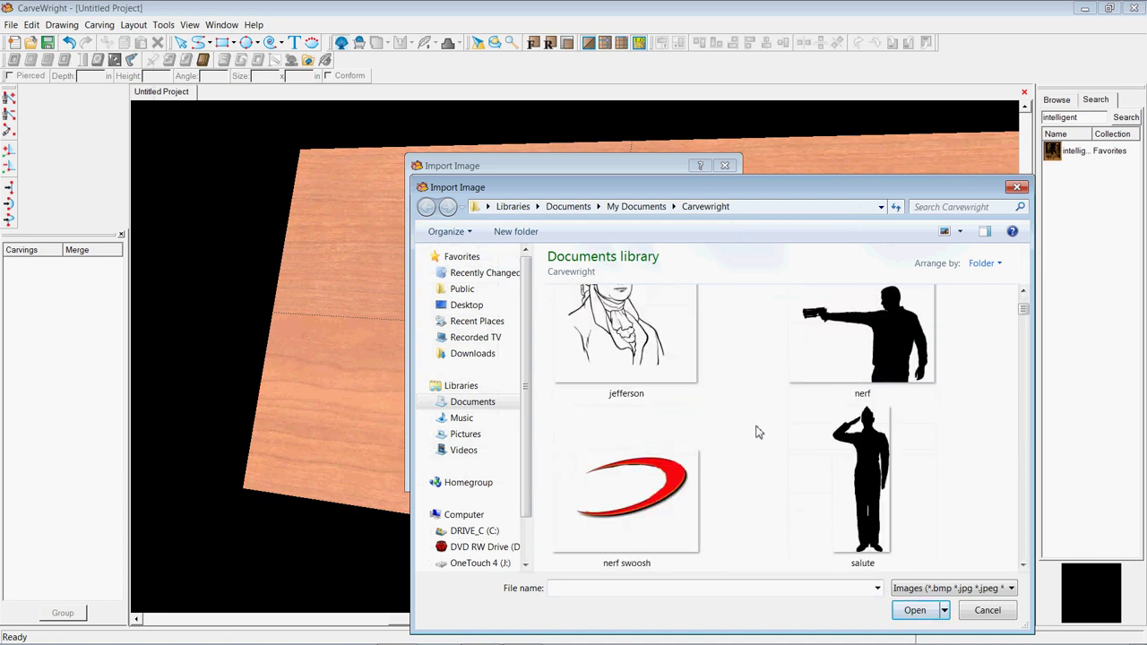
scroll(743, 430, down, 2)
click(643, 471)
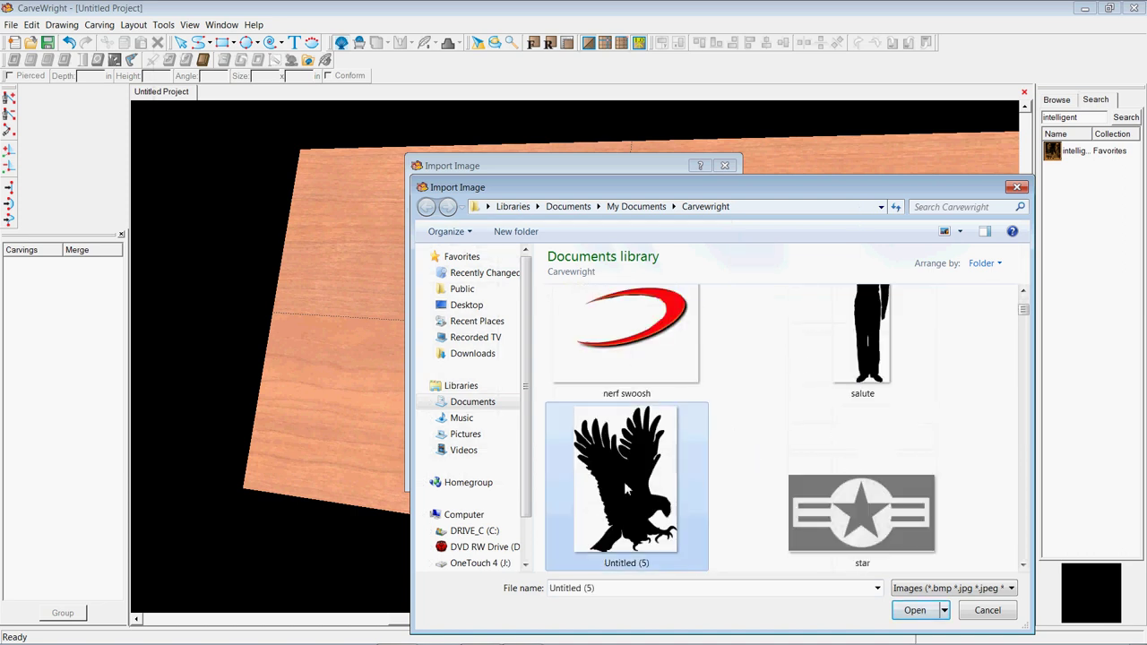
click(913, 609)
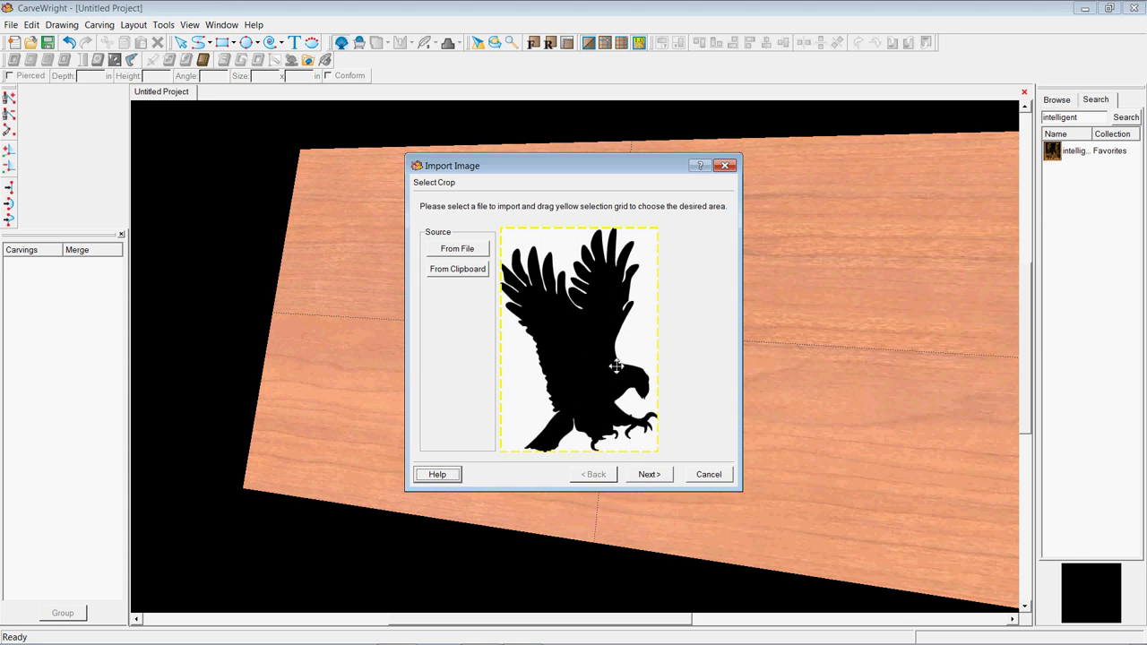
Lower the background so only the eagle is raised, then finish the relief and name it 'eagle sil'
click(649, 474)
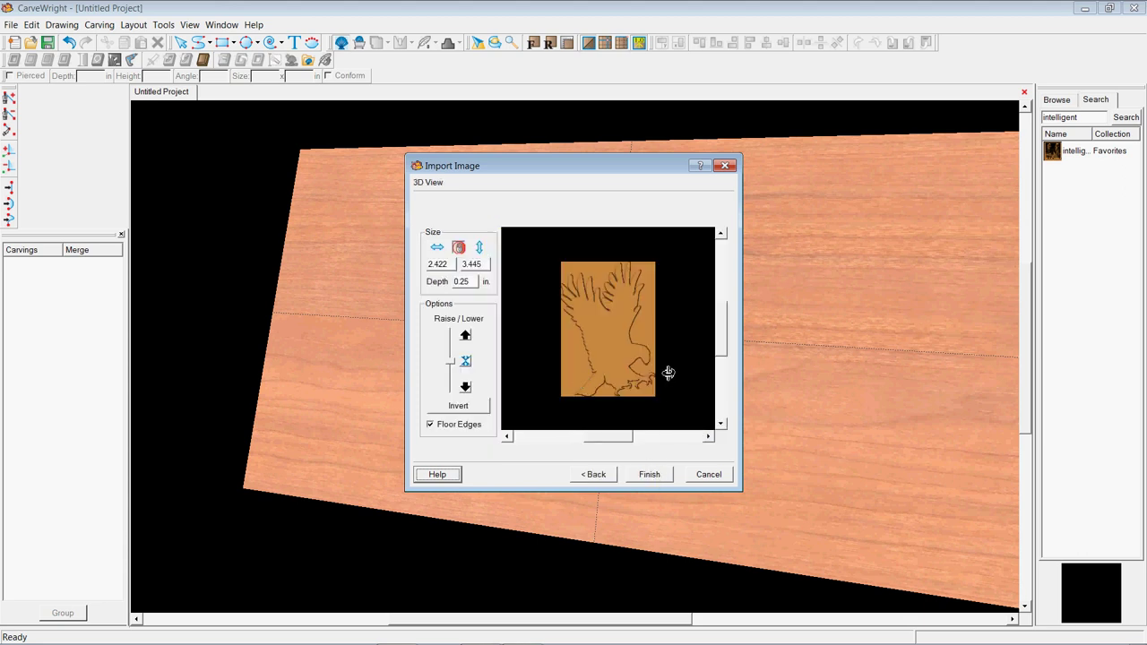
drag(666, 376, 642, 355)
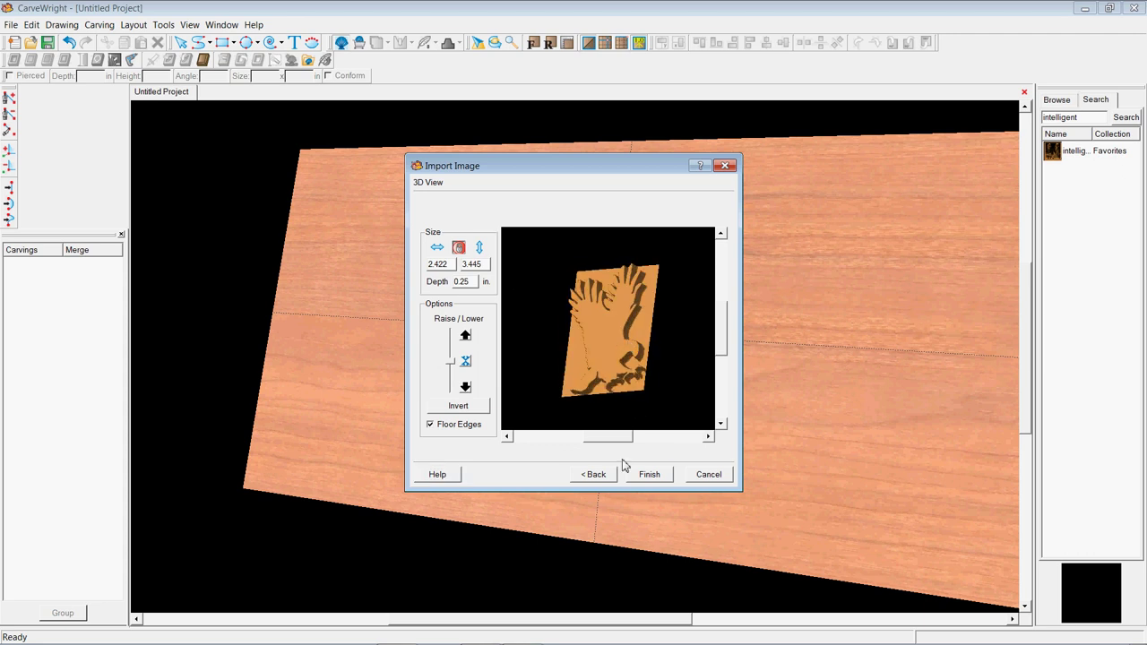
click(599, 475)
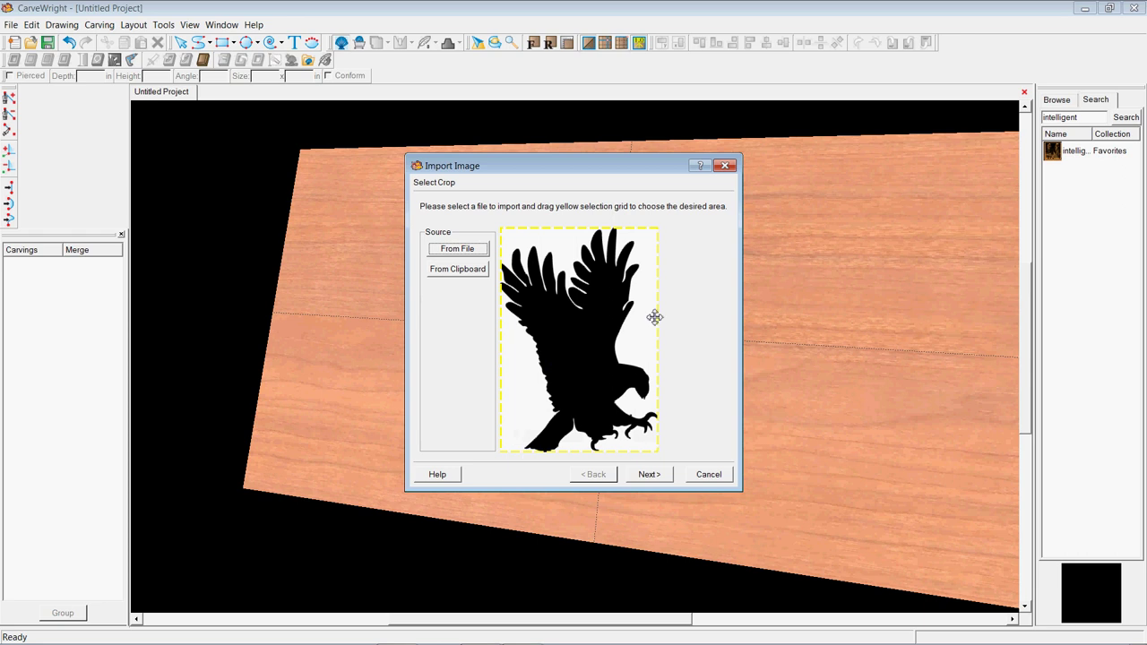
click(649, 475)
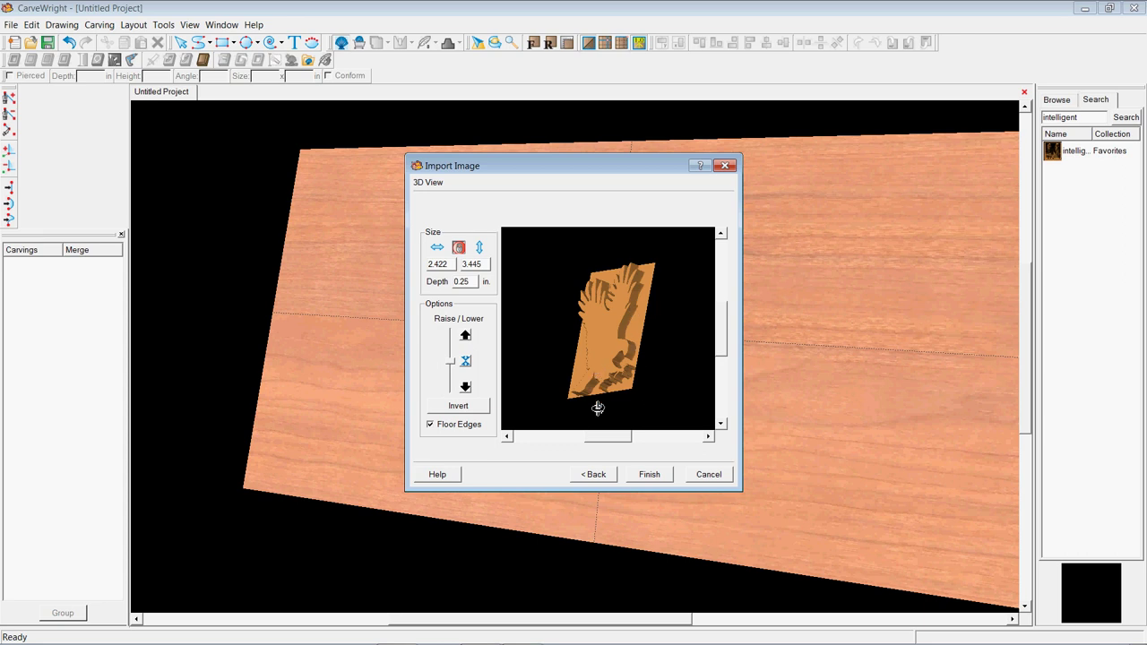
click(465, 387)
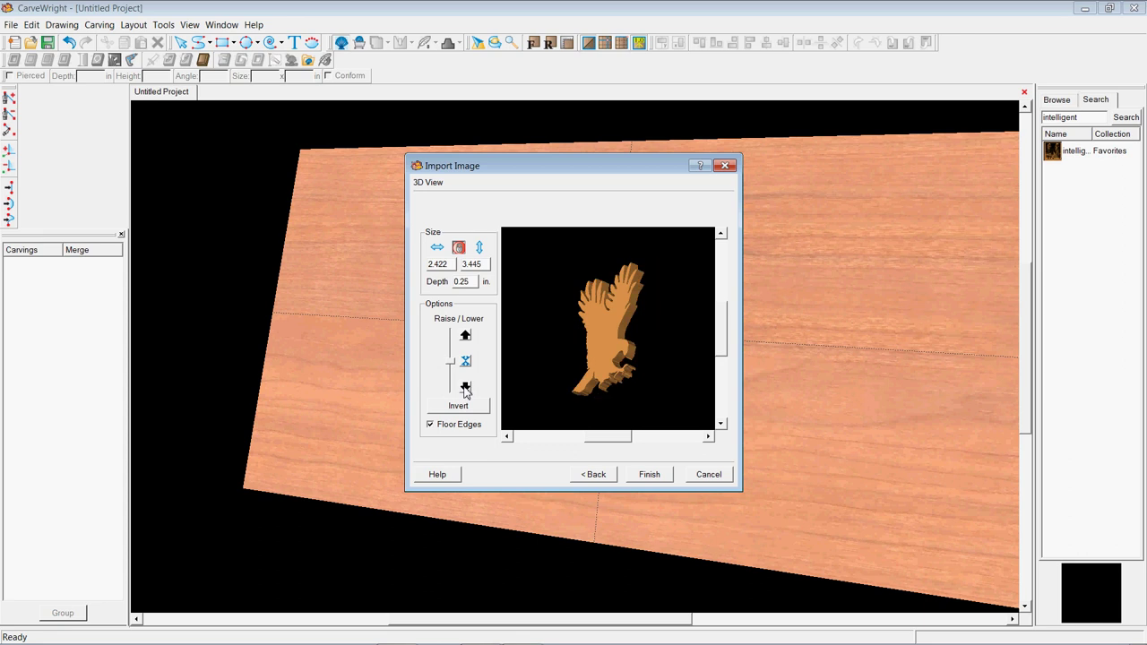
drag(588, 376, 585, 347)
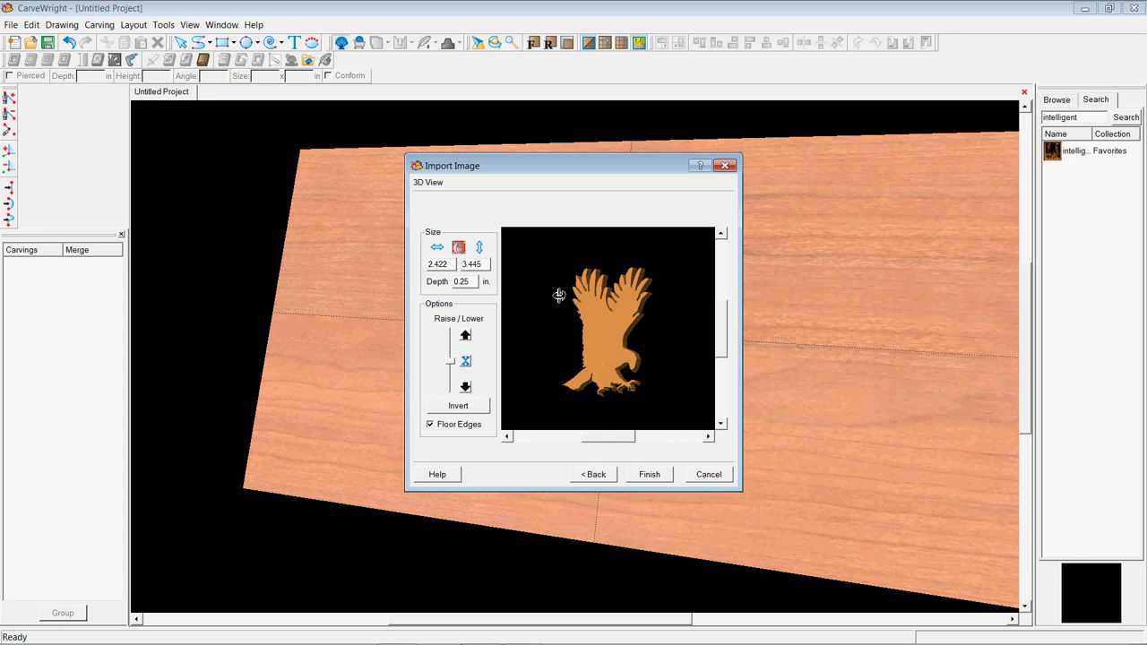
click(649, 474)
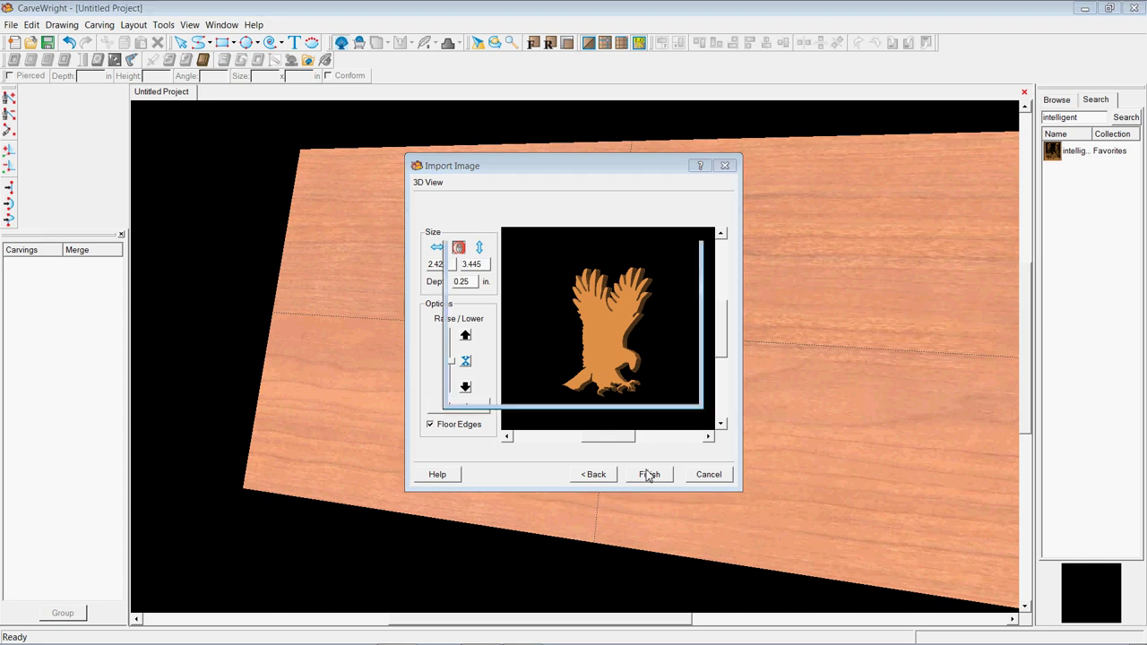
click(614, 368)
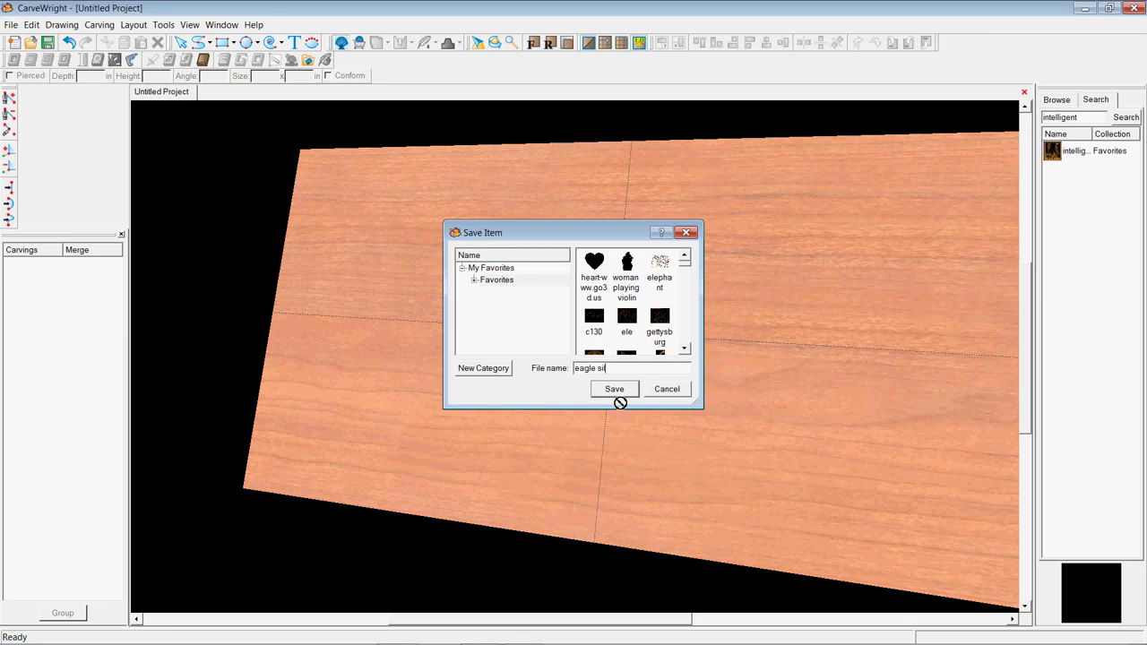
Save eagle sil to Favorites and find it by searching the library for 'sil'
click(613, 391)
double_click(1089, 119)
text(sil)
key(Return)
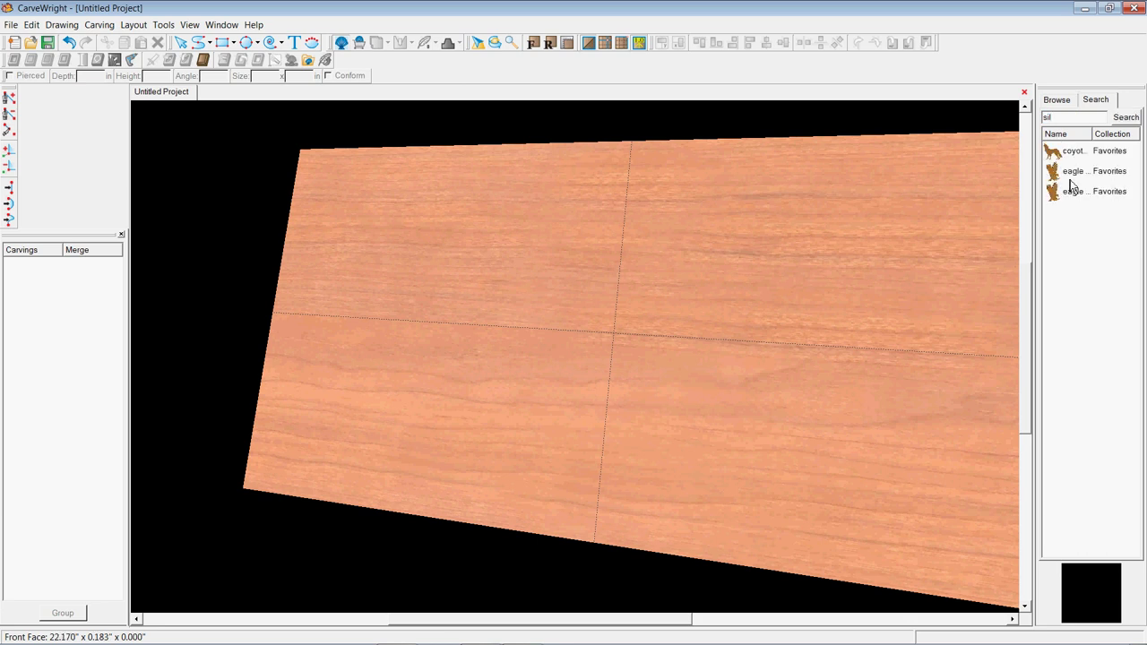
click(1071, 179)
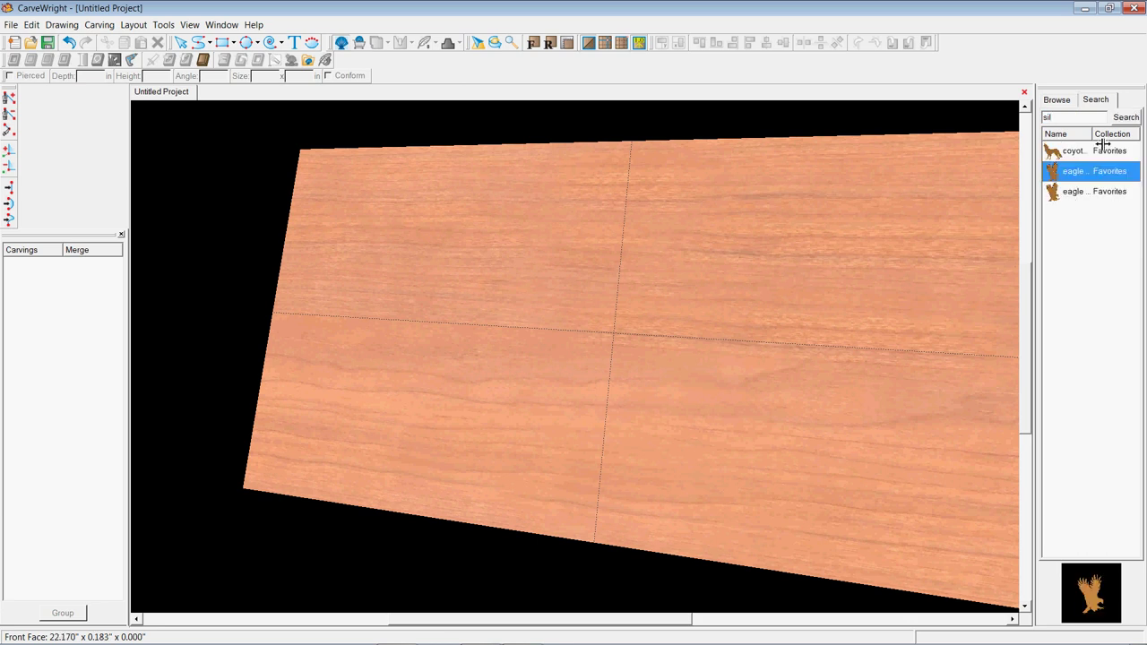
drag(1102, 143, 1118, 144)
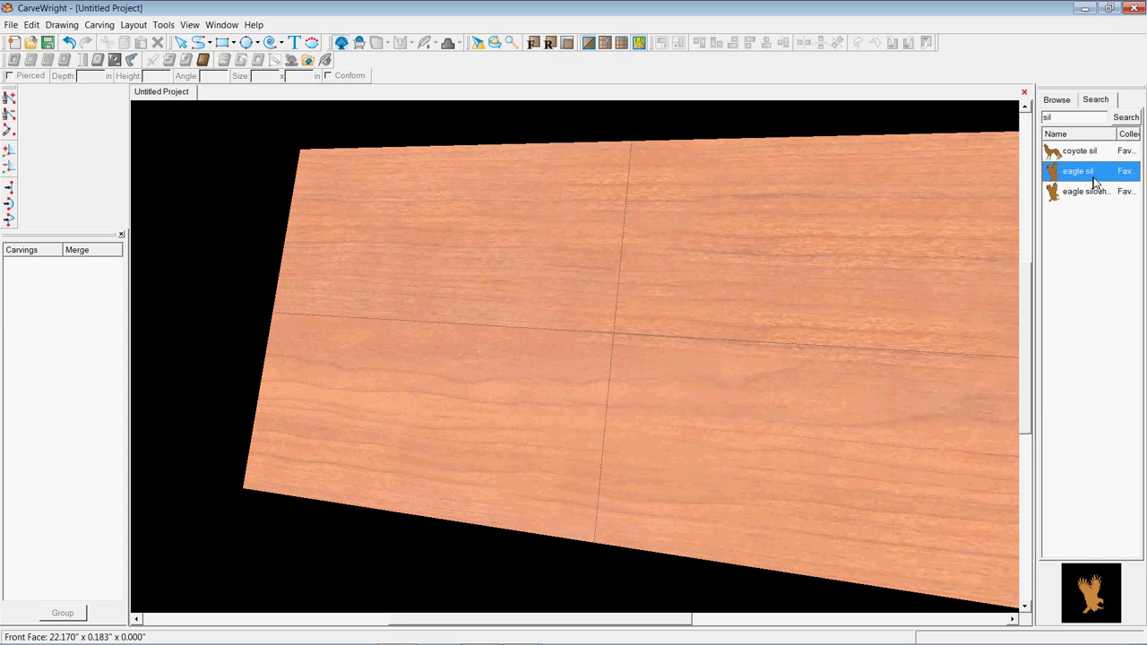
Place eagle sil on the board, enlarged to 5.352 × 7.613 in and centred
click(489, 279)
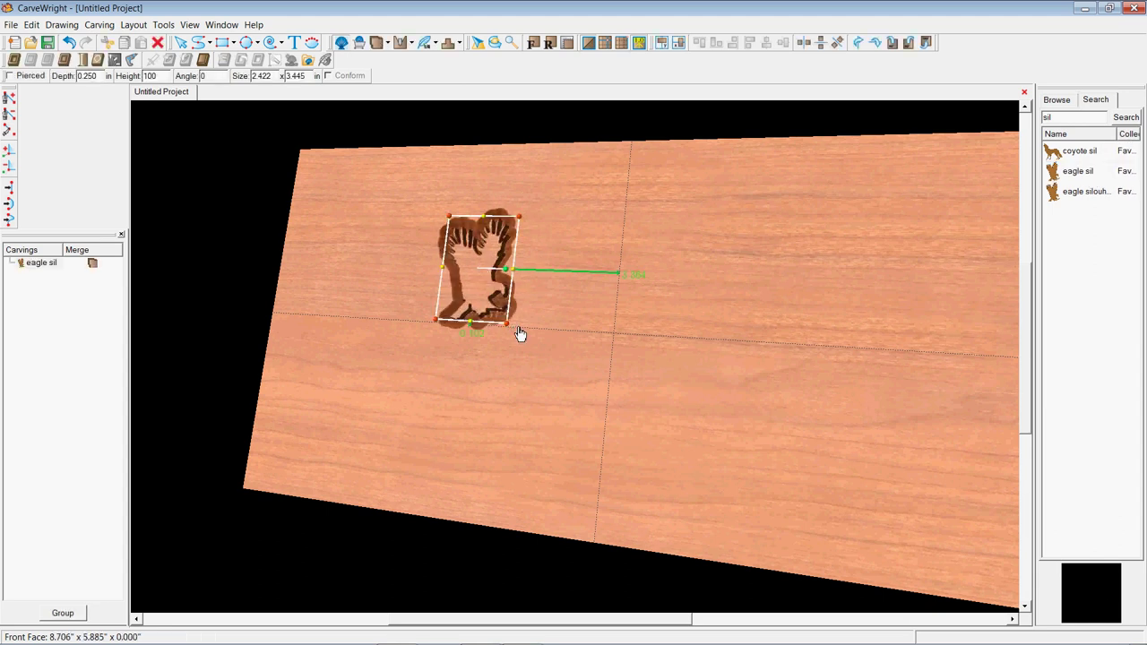
drag(509, 327, 597, 392)
drag(523, 325, 639, 346)
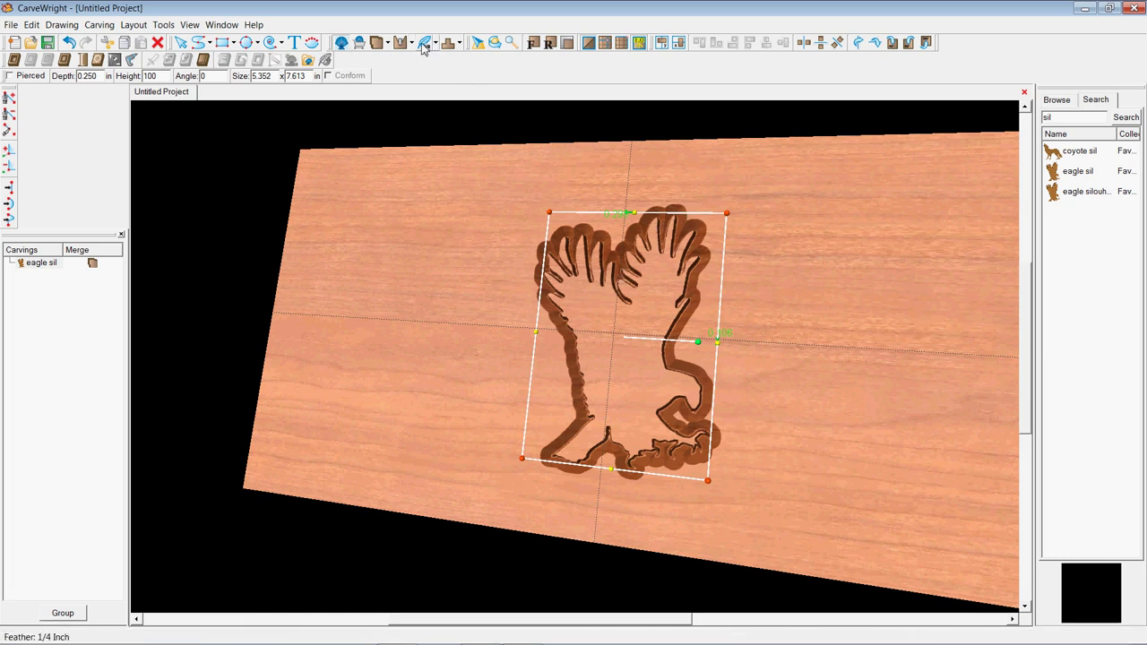
Set the eagle carving's feather to None and reselect it
click(435, 43)
click(461, 55)
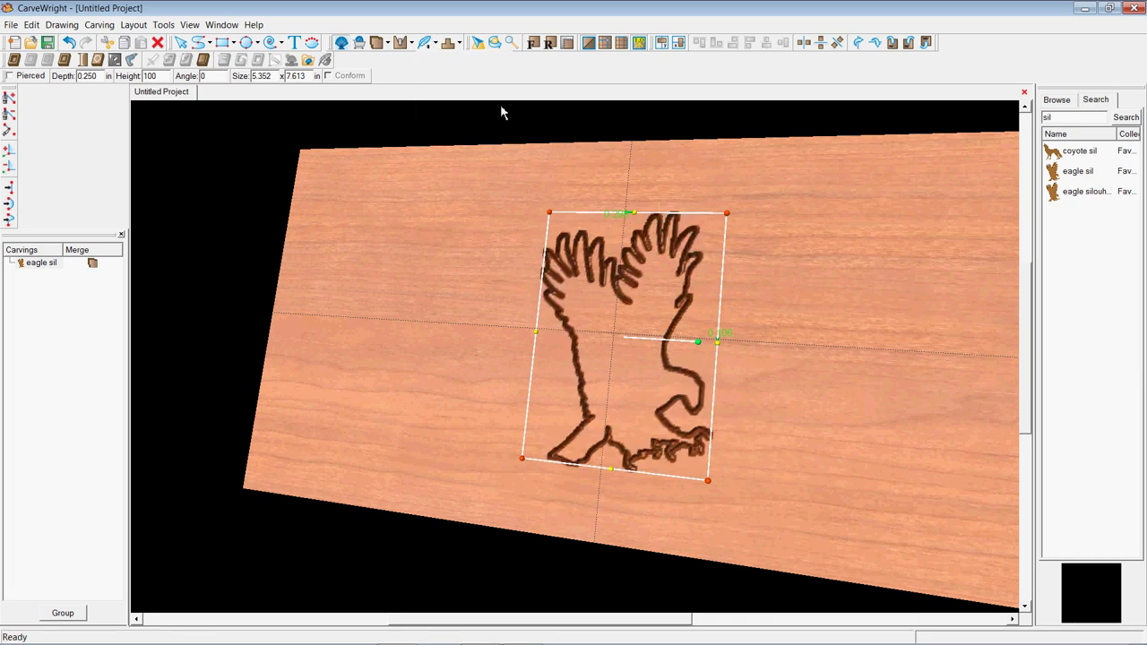
click(819, 281)
right_drag(681, 353, 666, 328)
click(638, 348)
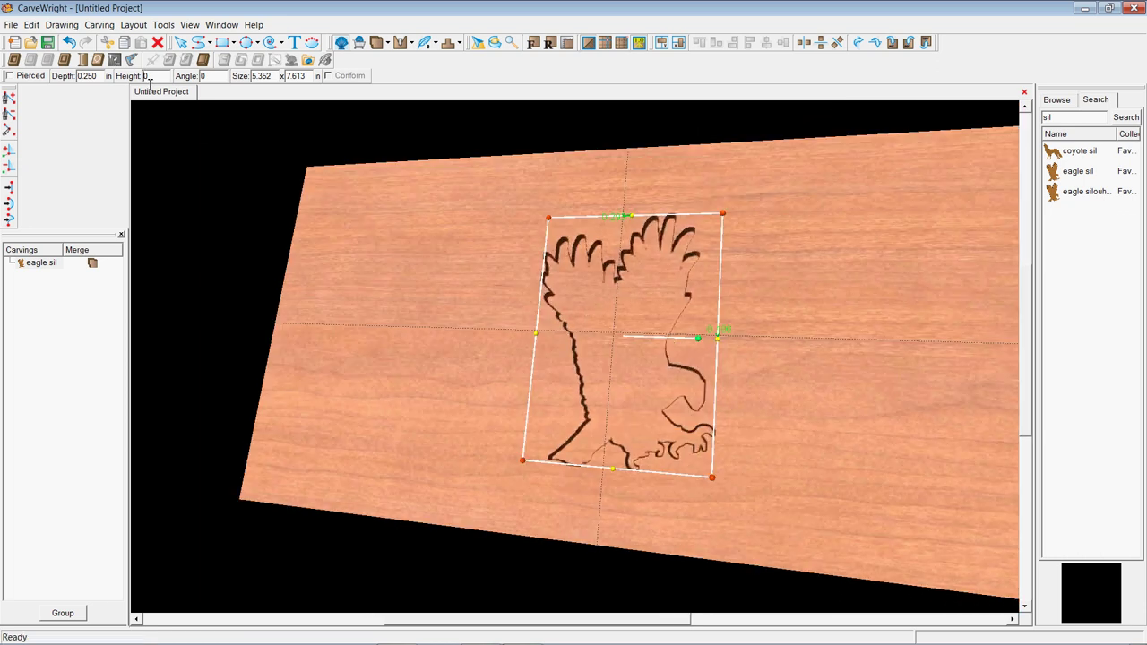
Set the eagle's height to 50 and apply a wide feather around it
text(0)
key(Return)
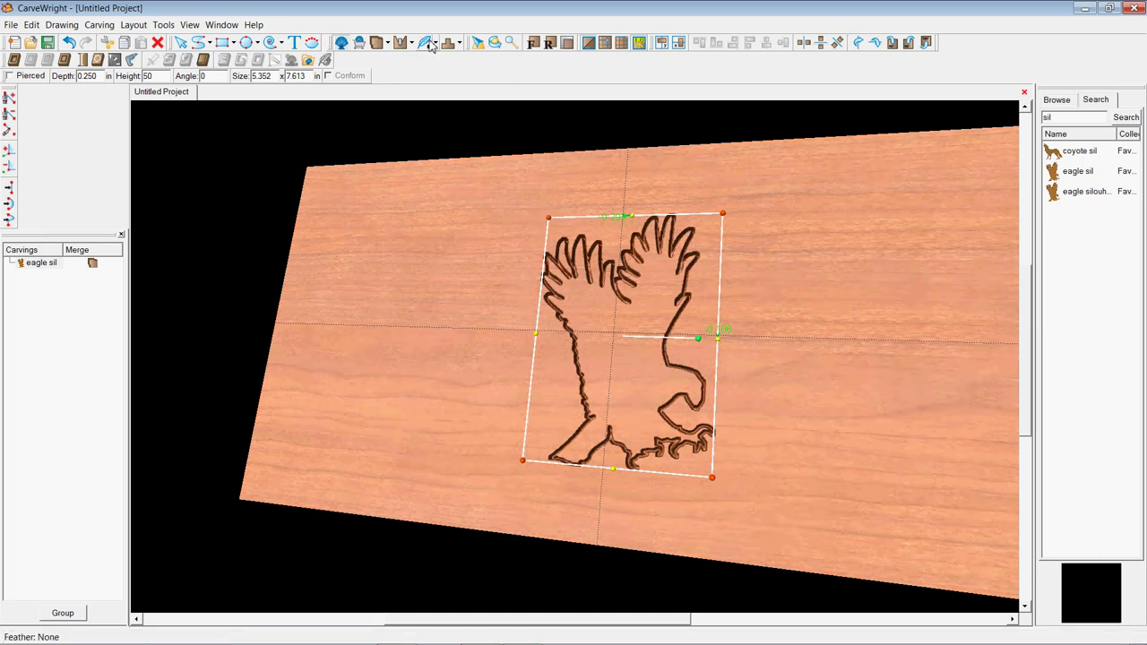
click(435, 43)
click(466, 110)
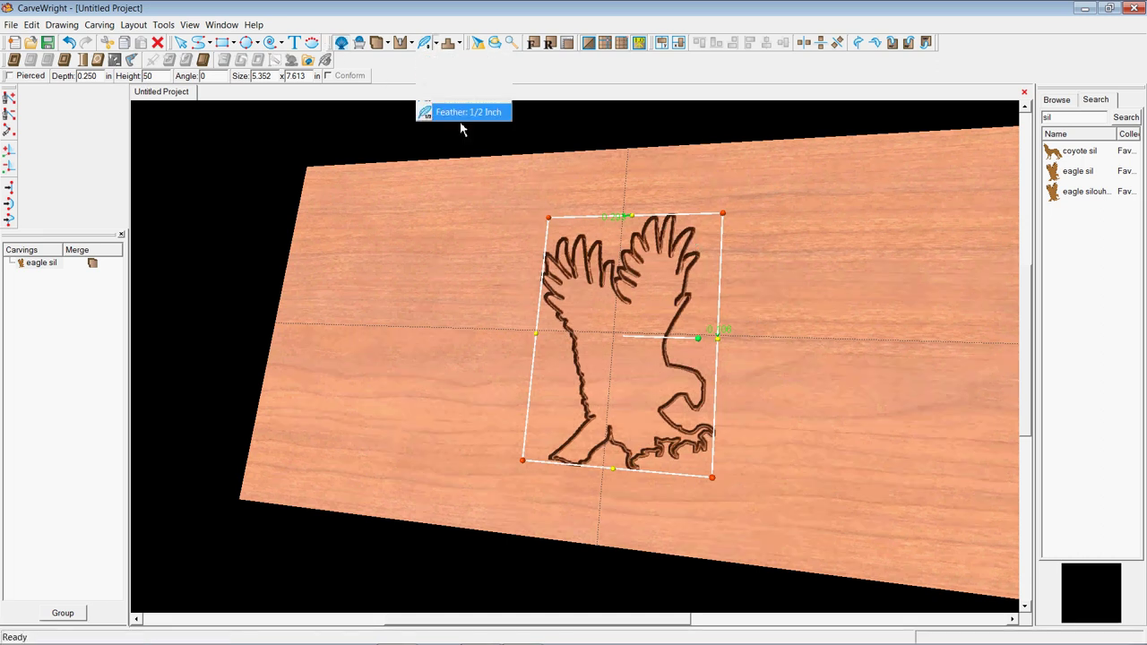
Delete the eagle carving from the board
click(458, 348)
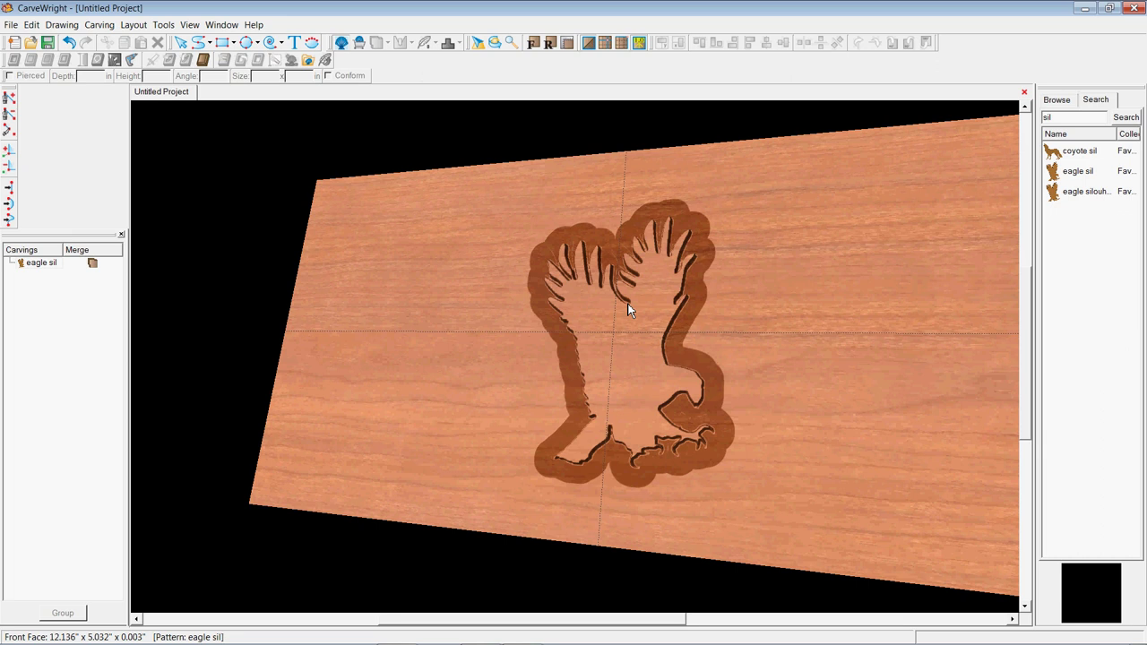
click(632, 311)
key(Delete)
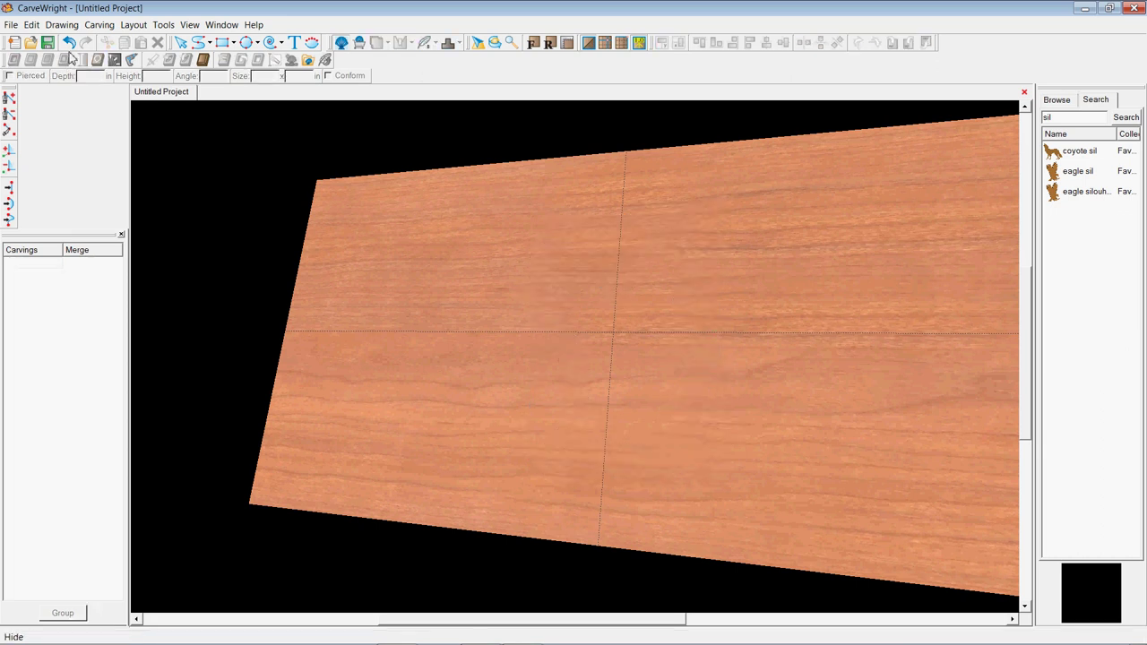
click(8, 9)
click(8, 12)
Import the 'original patch the tribal is based on' eagle patch image from file
click(11, 24)
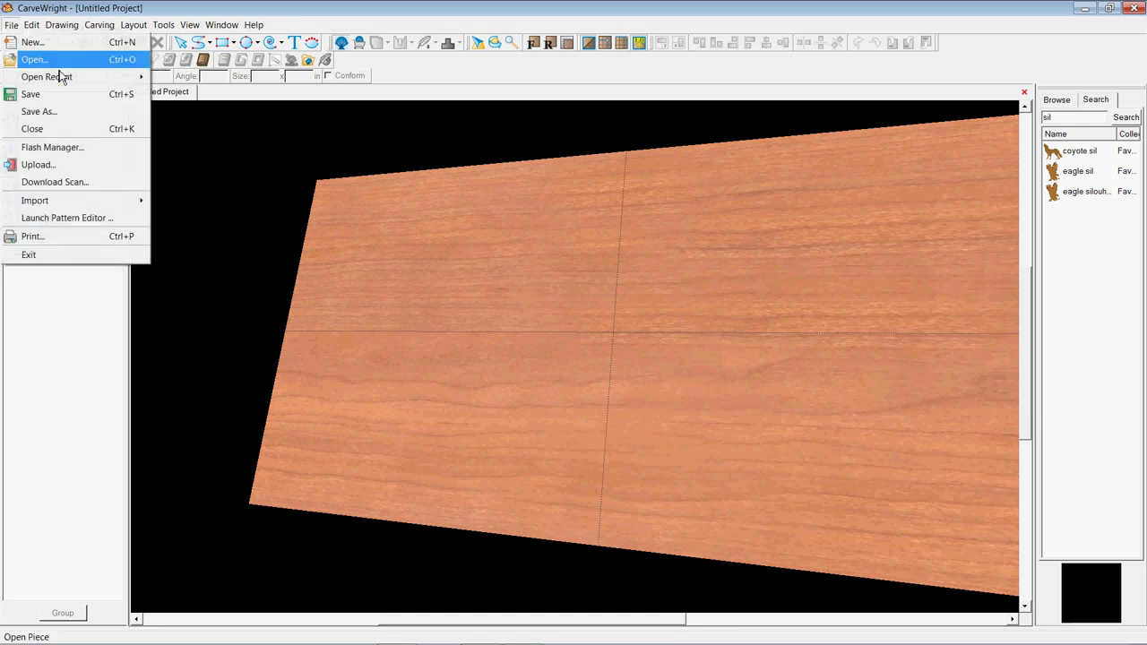
mouse_move(104, 203)
click(206, 198)
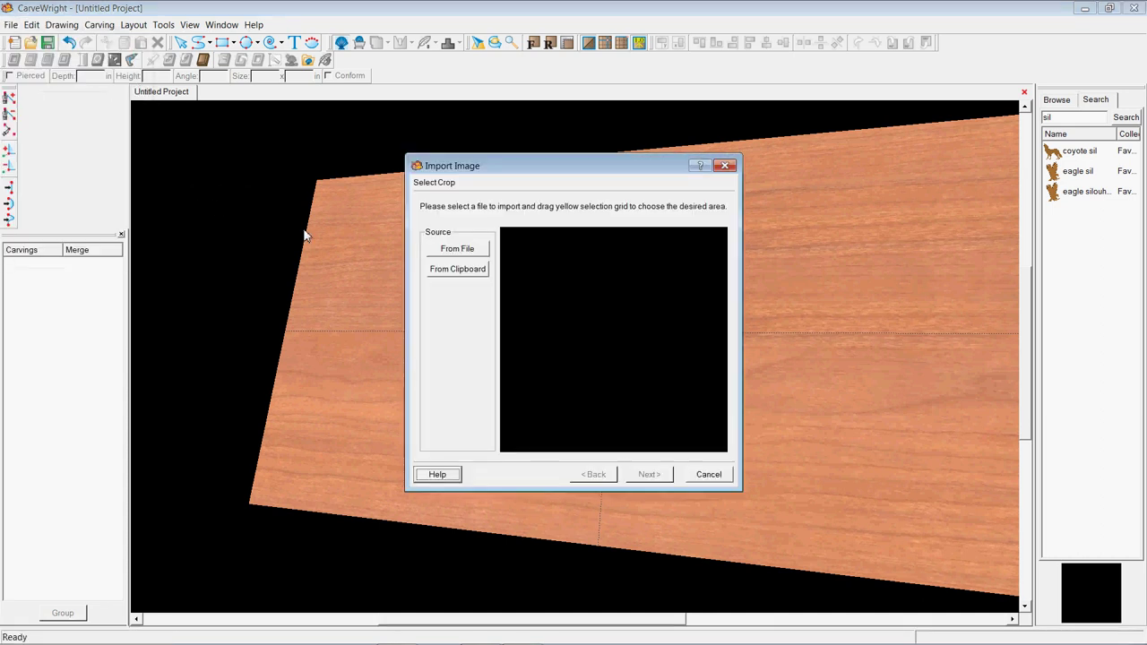
click(480, 257)
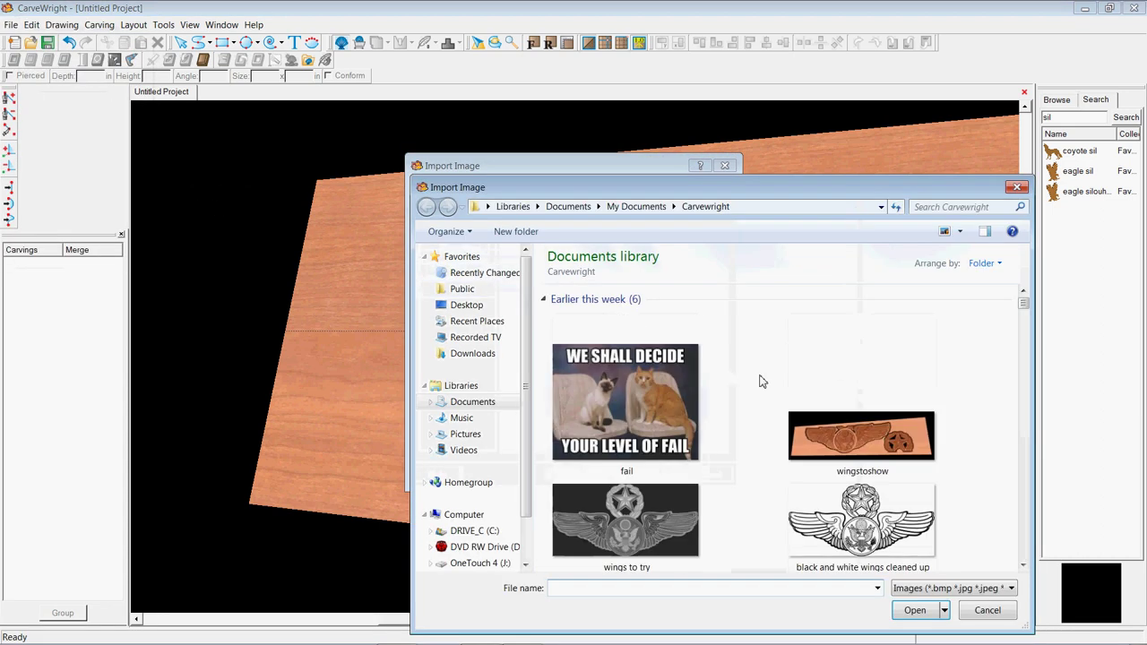
scroll(759, 381, down, 3)
scroll(760, 381, down, 3)
scroll(759, 381, down, 12)
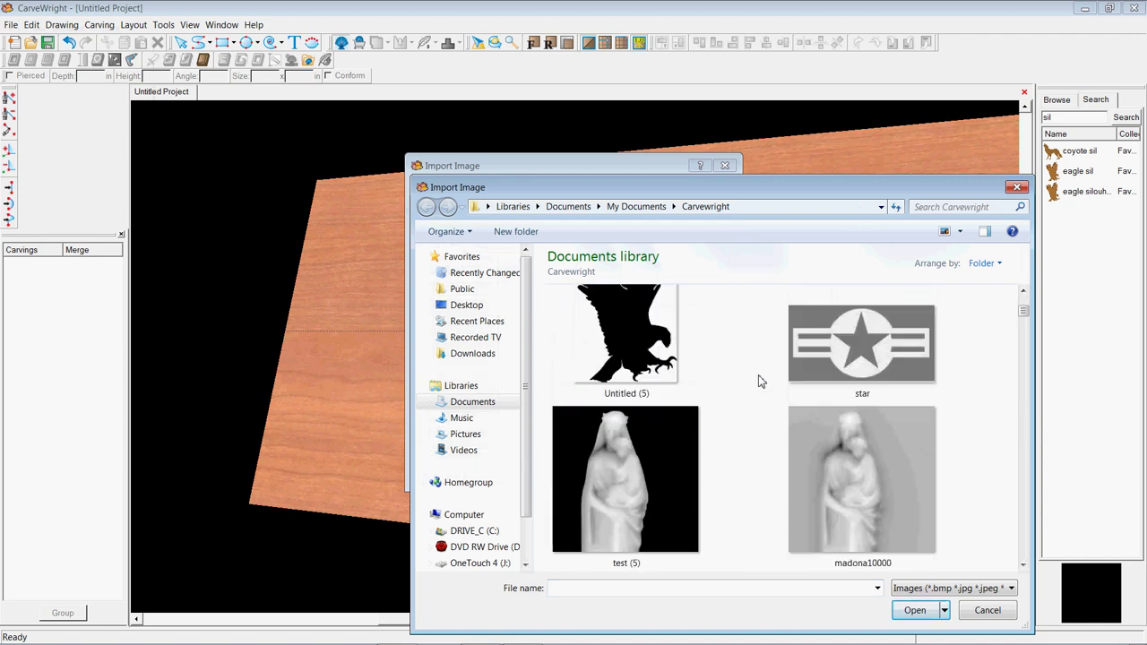
scroll(758, 381, down, 10)
scroll(758, 381, up, 1)
scroll(758, 381, down, 1)
scroll(758, 381, up, 1)
scroll(758, 381, down, 10)
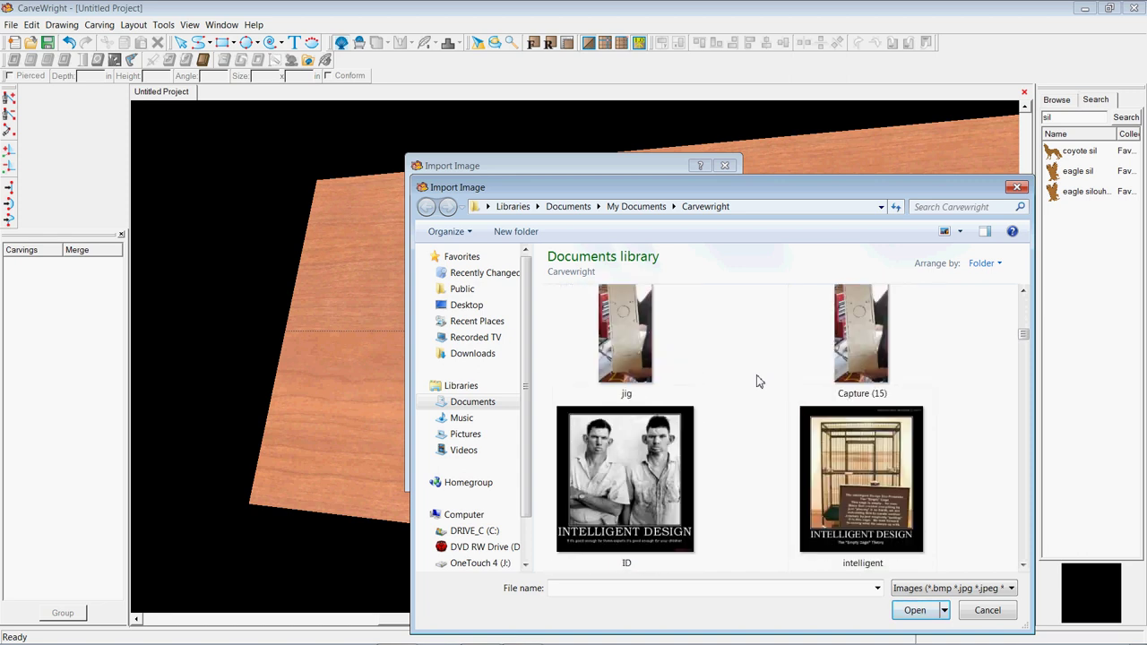
scroll(759, 381, down, 5)
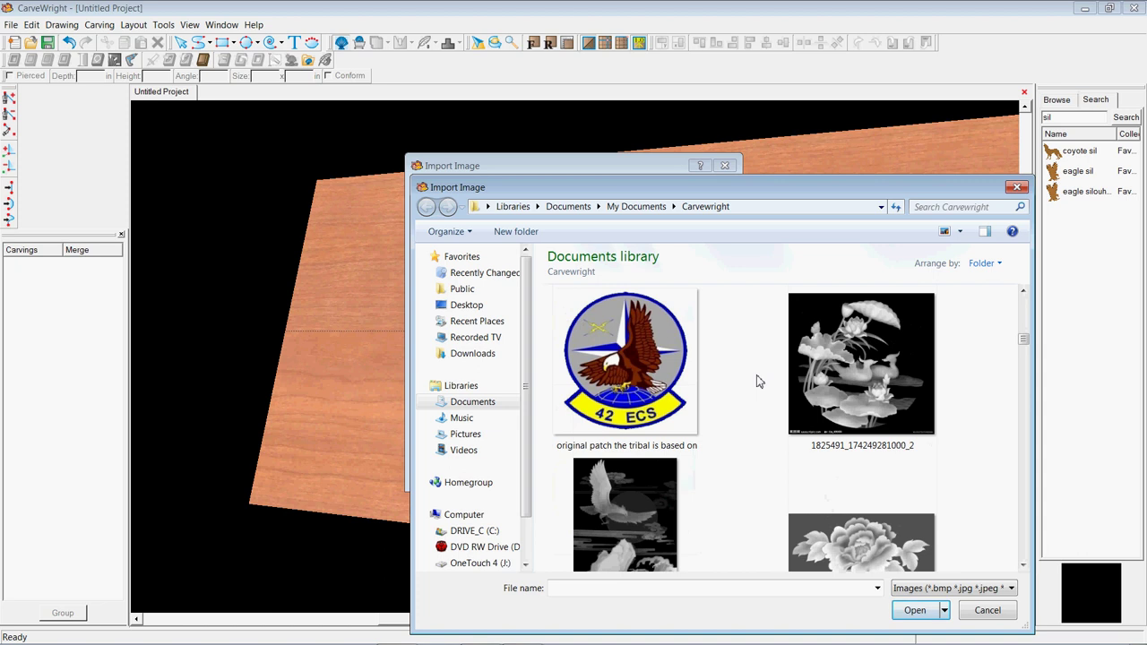
double_click(621, 374)
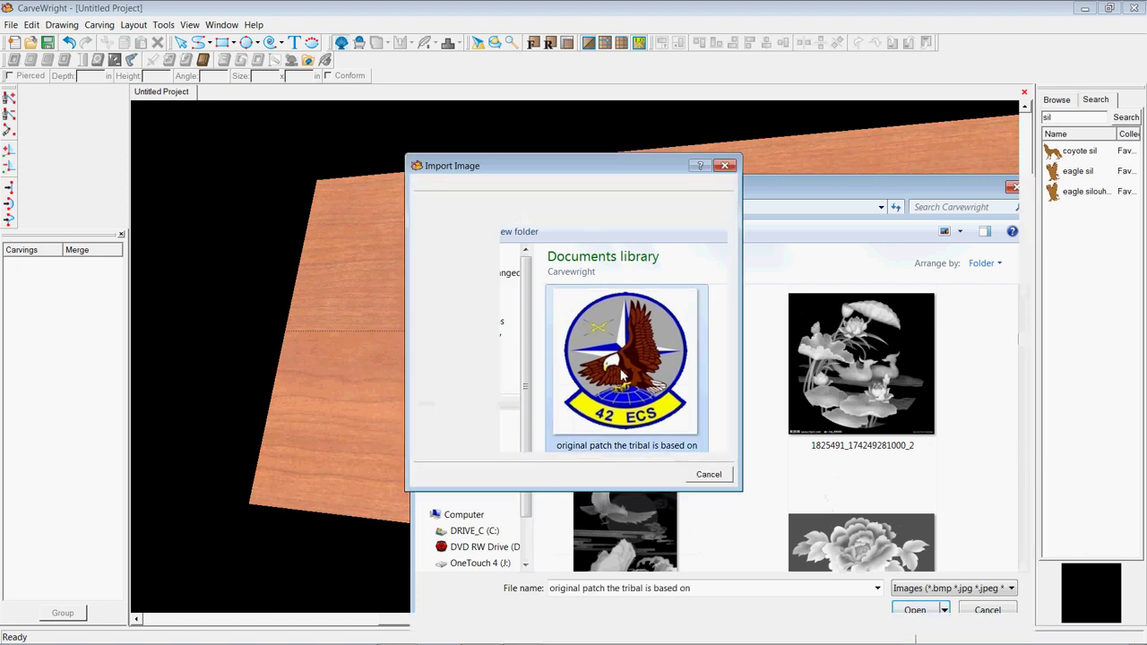
Rotate and sink the patch relief preview, then cancel the import without adding it
click(652, 474)
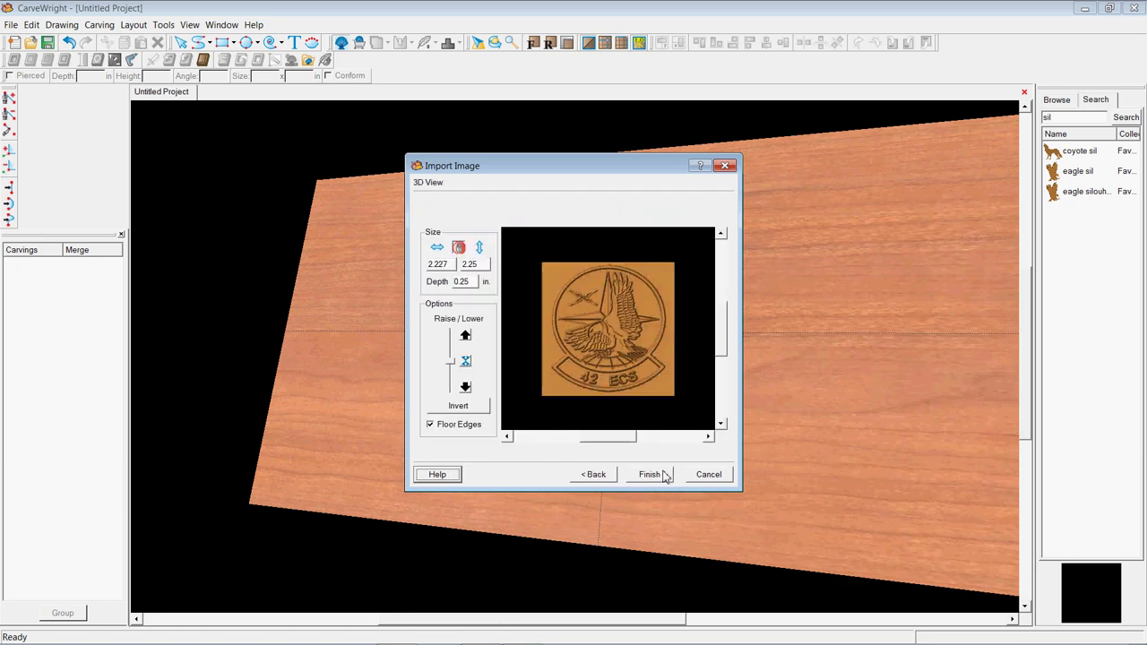
drag(637, 389, 589, 352)
mouse_move(451, 363)
mouse_down()
mouse_move(450, 387)
mouse_move(451, 375)
mouse_up()
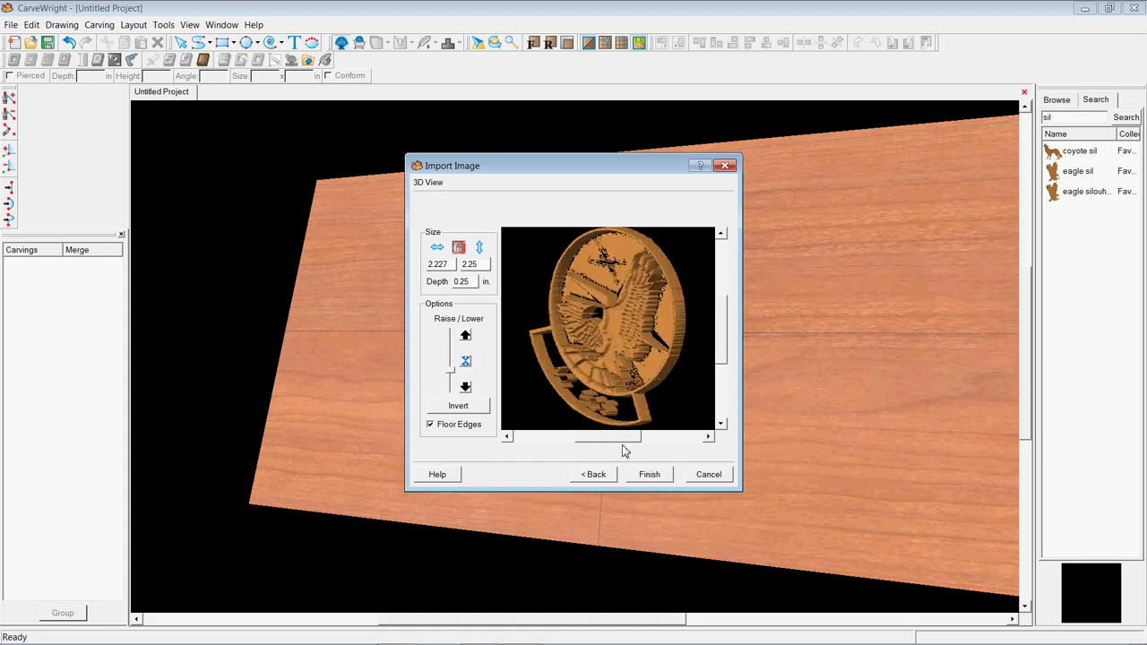
click(708, 474)
click(13, 25)
Load the soccer ball image from disk into the Import Image wizard's crop step
mouse_move(113, 205)
click(197, 206)
click(458, 248)
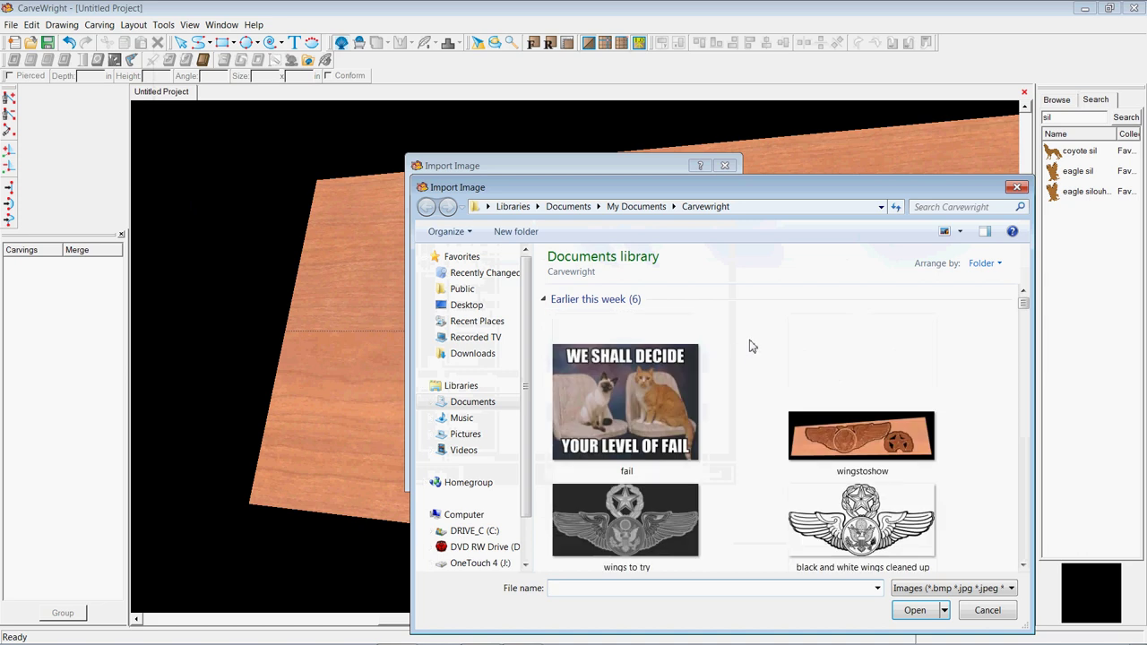
drag(1023, 305, 1024, 383)
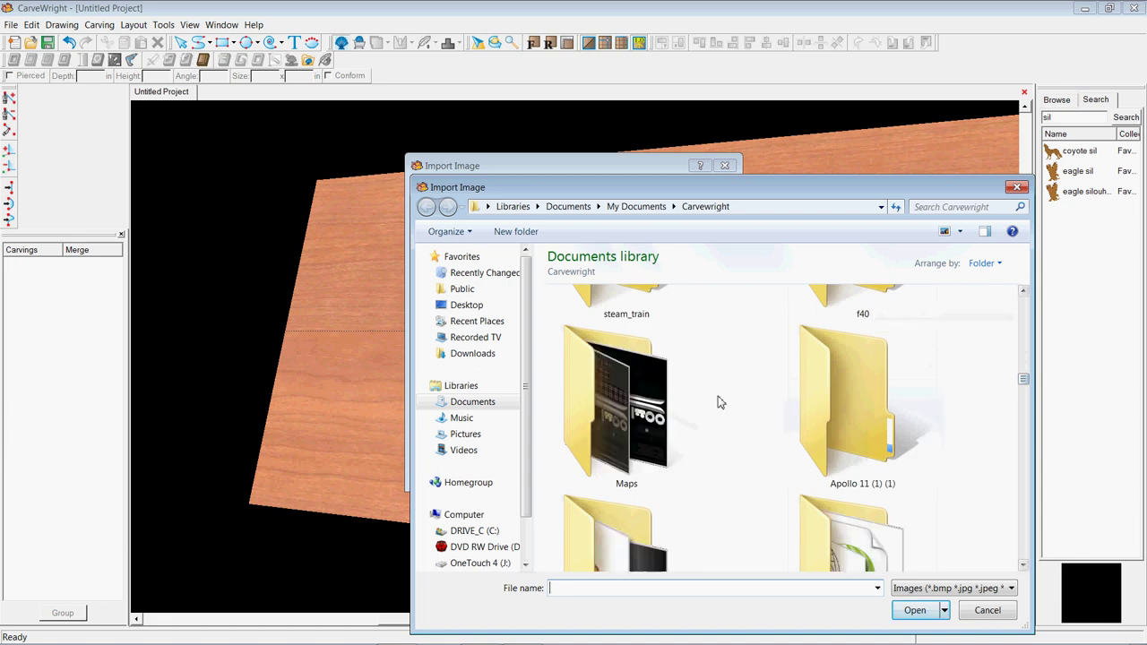
scroll(721, 402, down, 3)
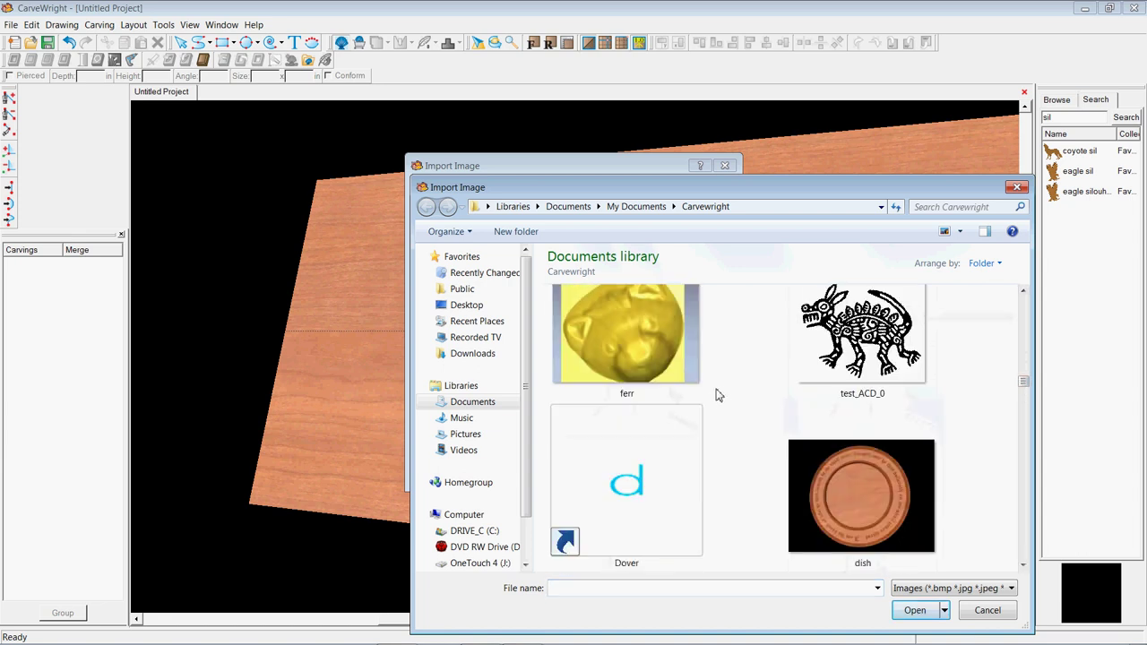
scroll(723, 394, down, 3)
scroll(719, 393, up, 2)
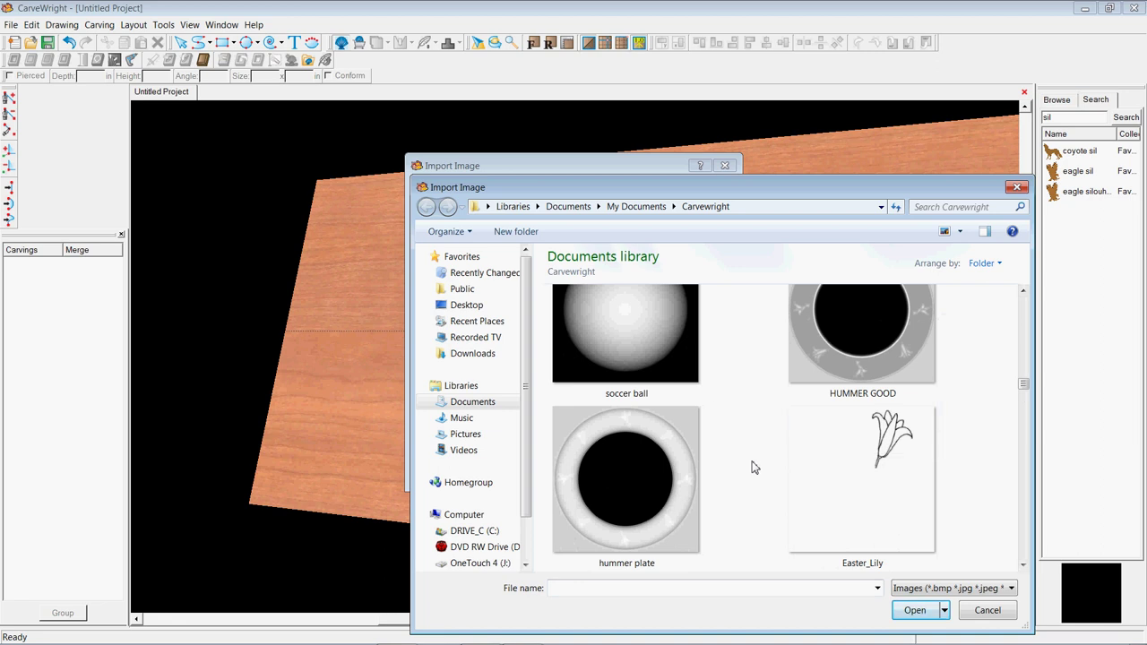
scroll(753, 467, down, 3)
scroll(753, 467, up, 4)
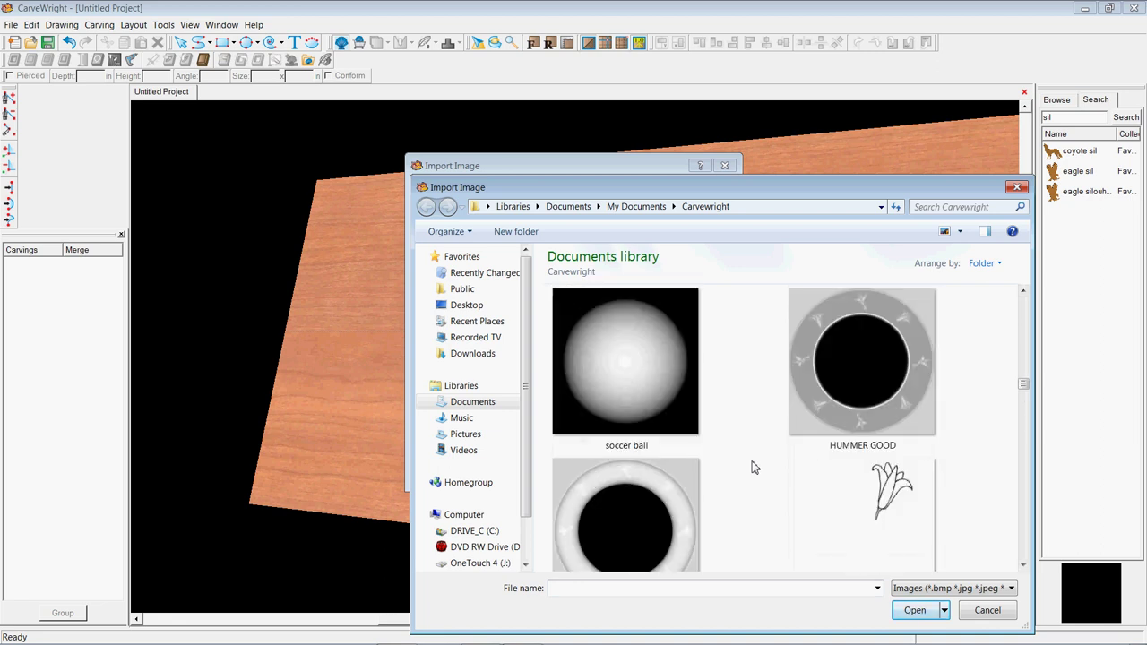
click(630, 361)
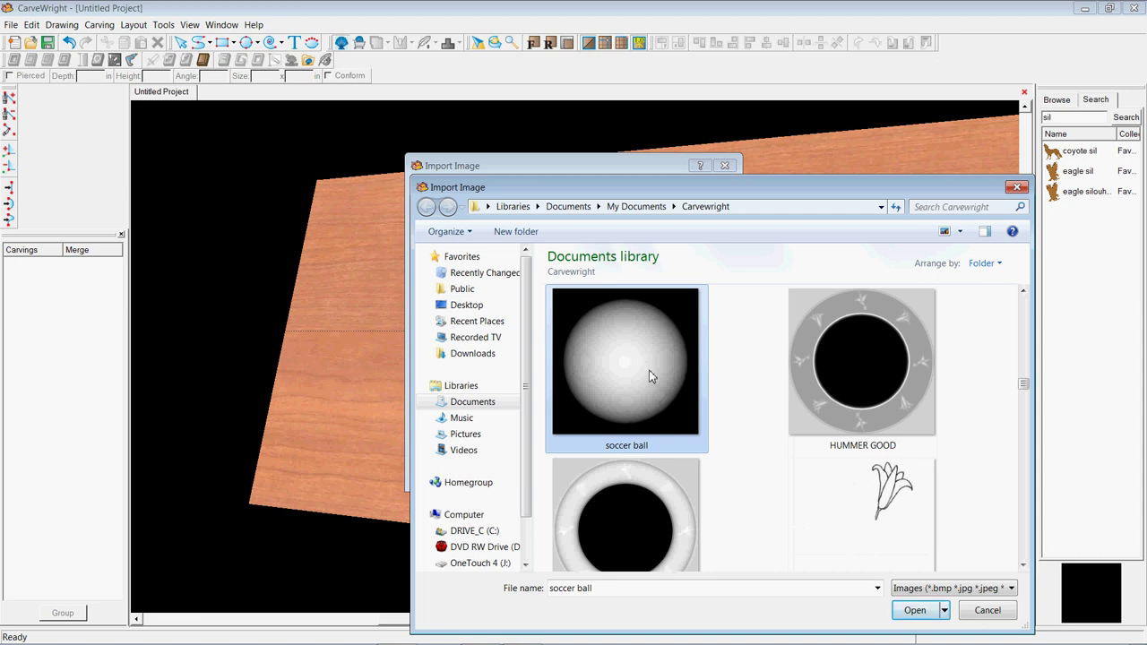
double_click(650, 375)
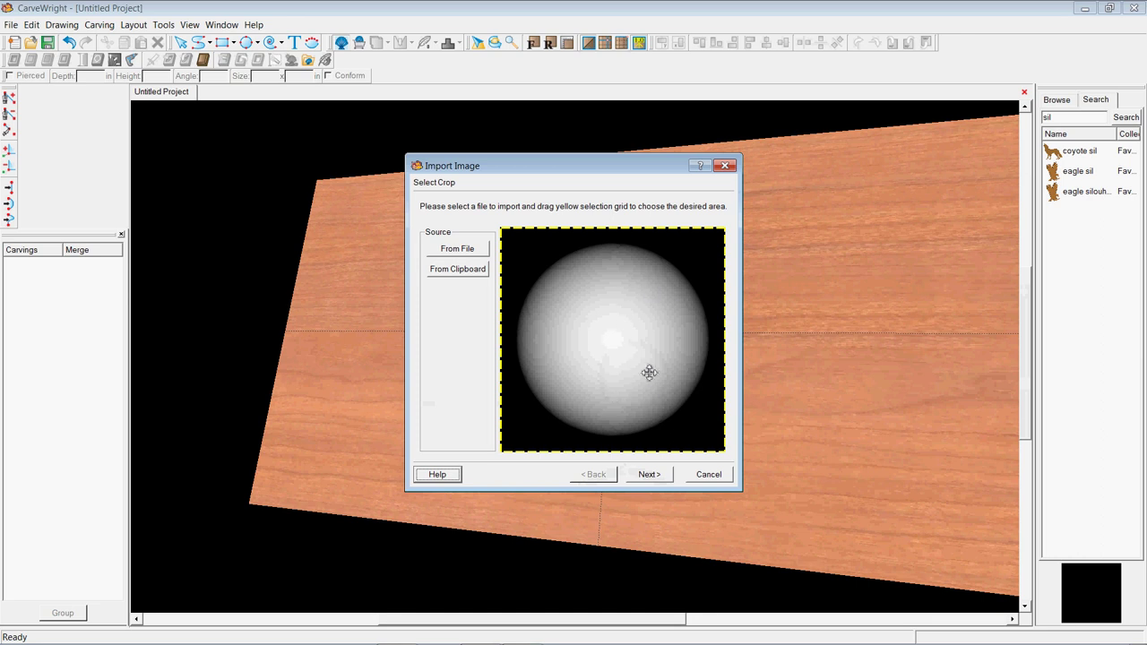
Make the soccer ball an inverted, lowered 5 x 5 in dome relief at depth 5
click(649, 475)
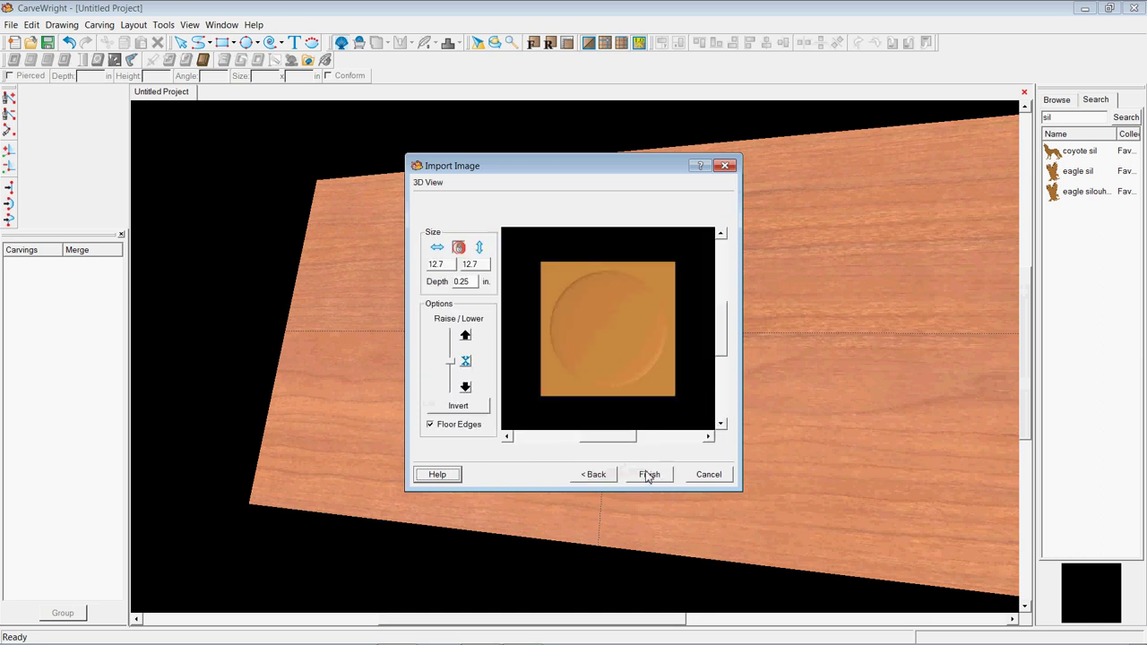
drag(597, 377, 696, 328)
click(459, 407)
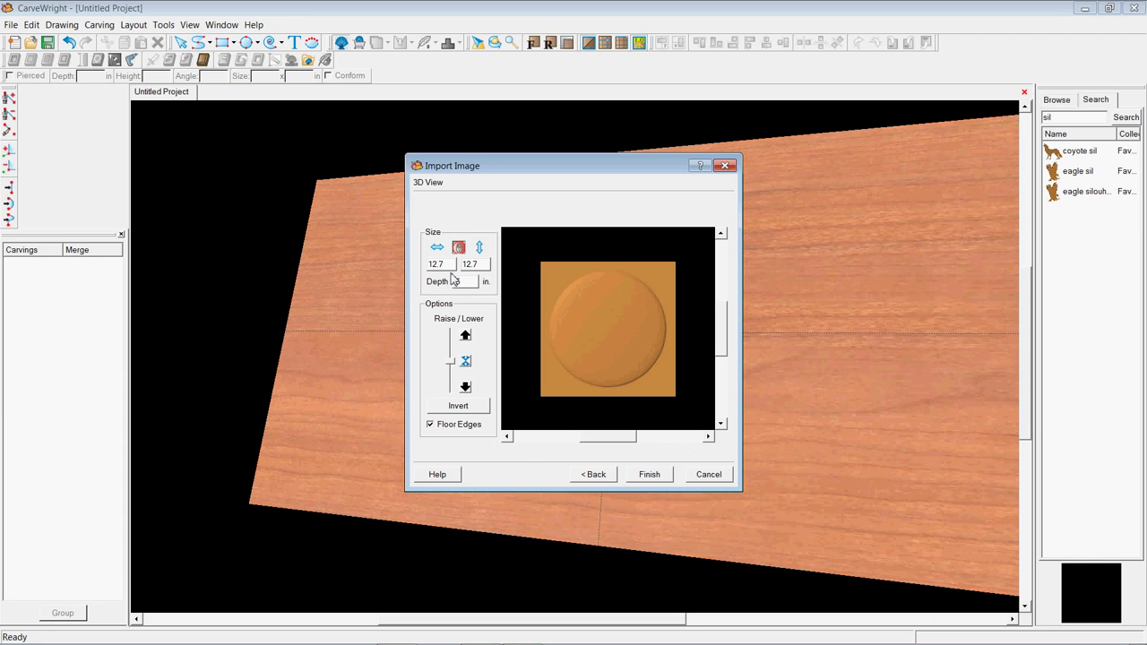
click(456, 266)
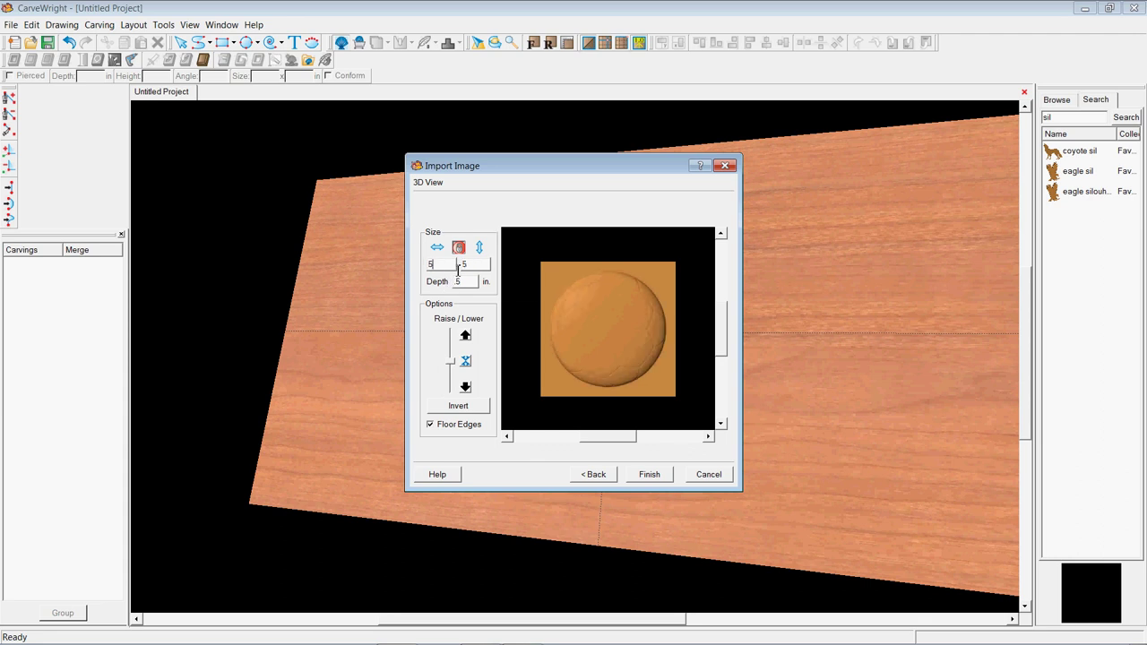
drag(593, 367, 613, 433)
click(465, 387)
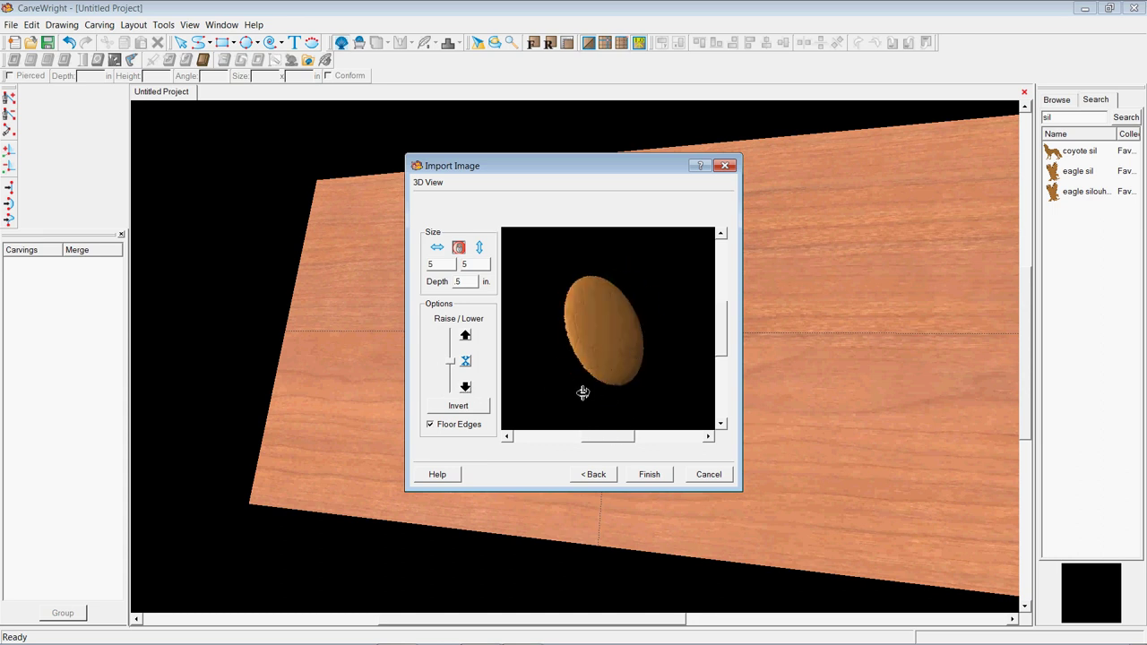
click(648, 475)
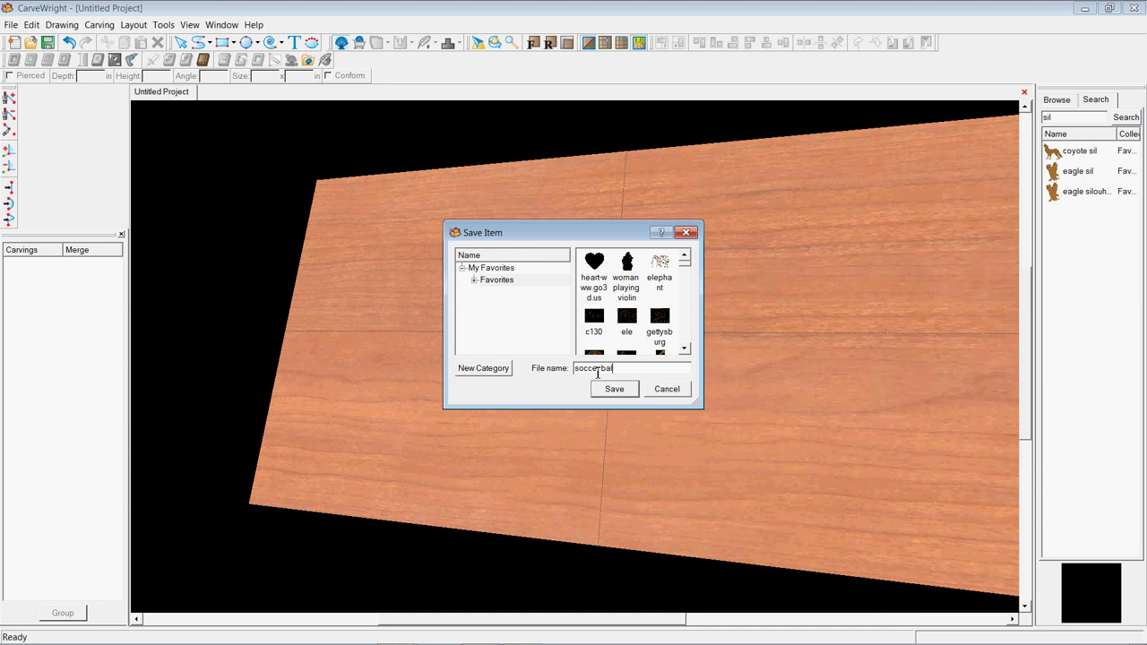
Save the pattern as 'soccer 2' past the overwrite prompt, then search the library for it
key(Return)
click(581, 351)
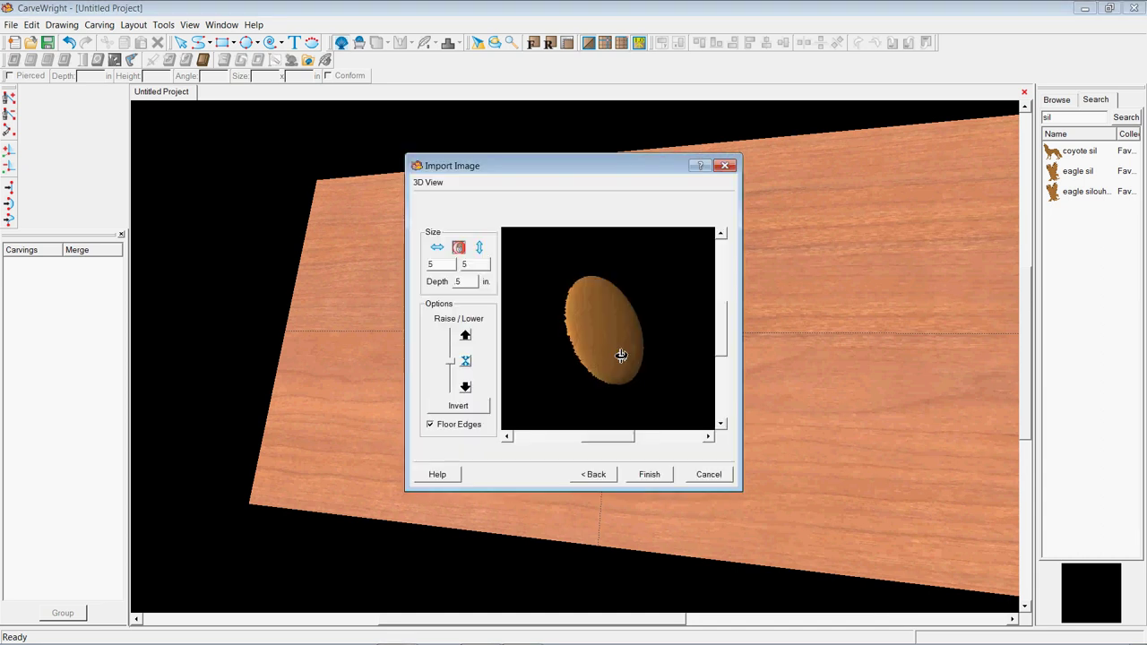
click(650, 477)
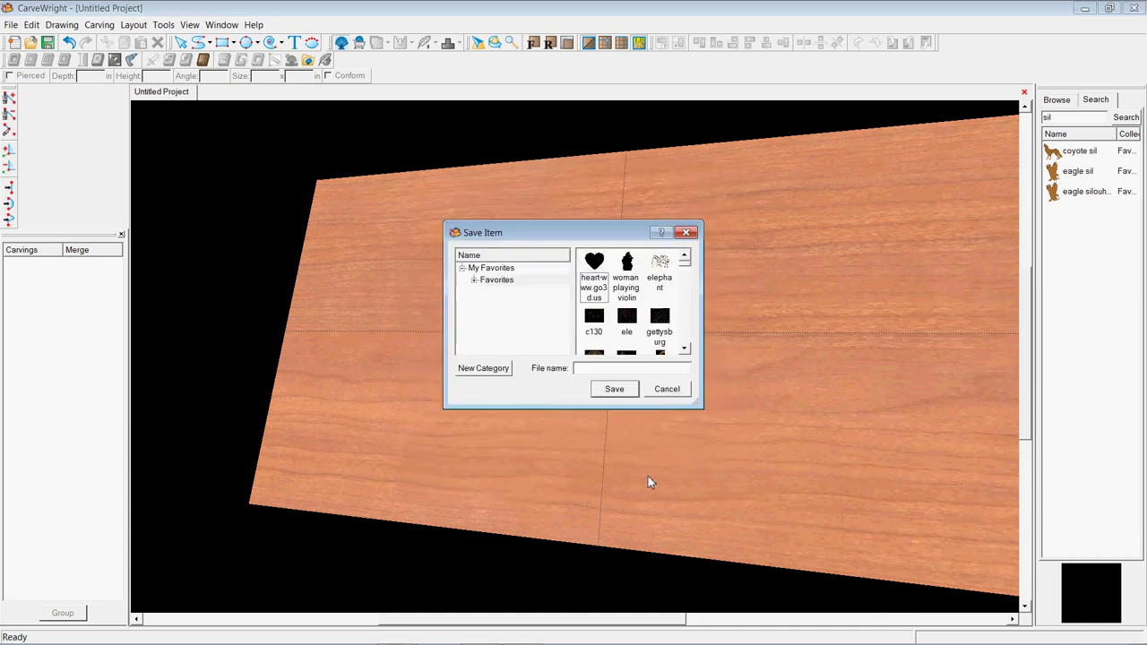
click(613, 372)
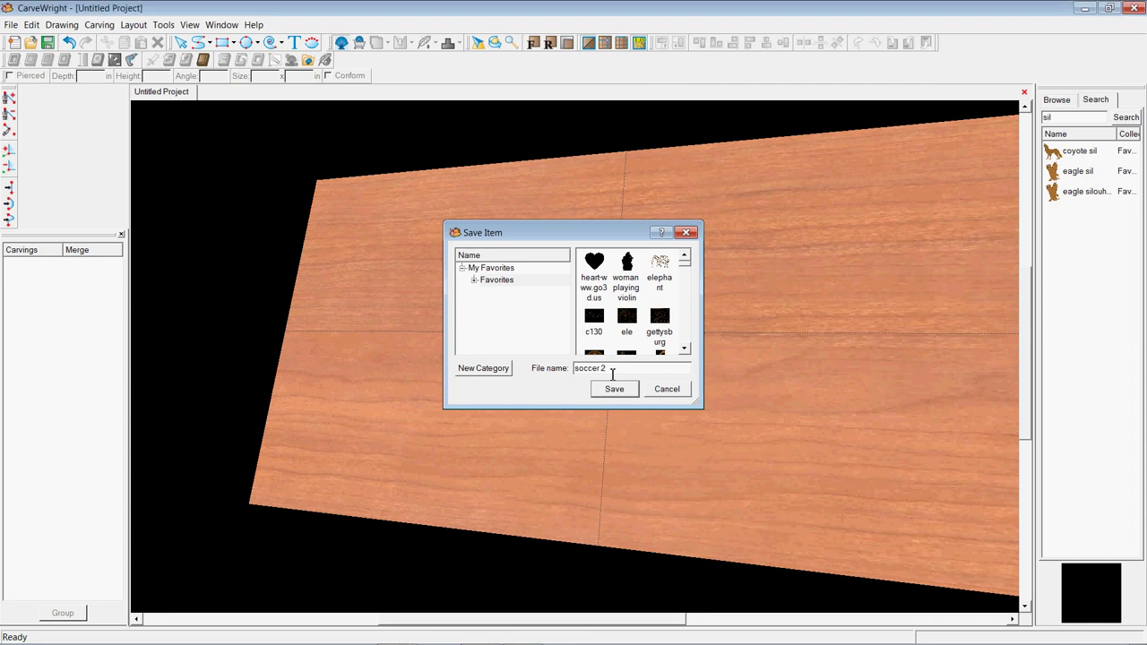
click(613, 392)
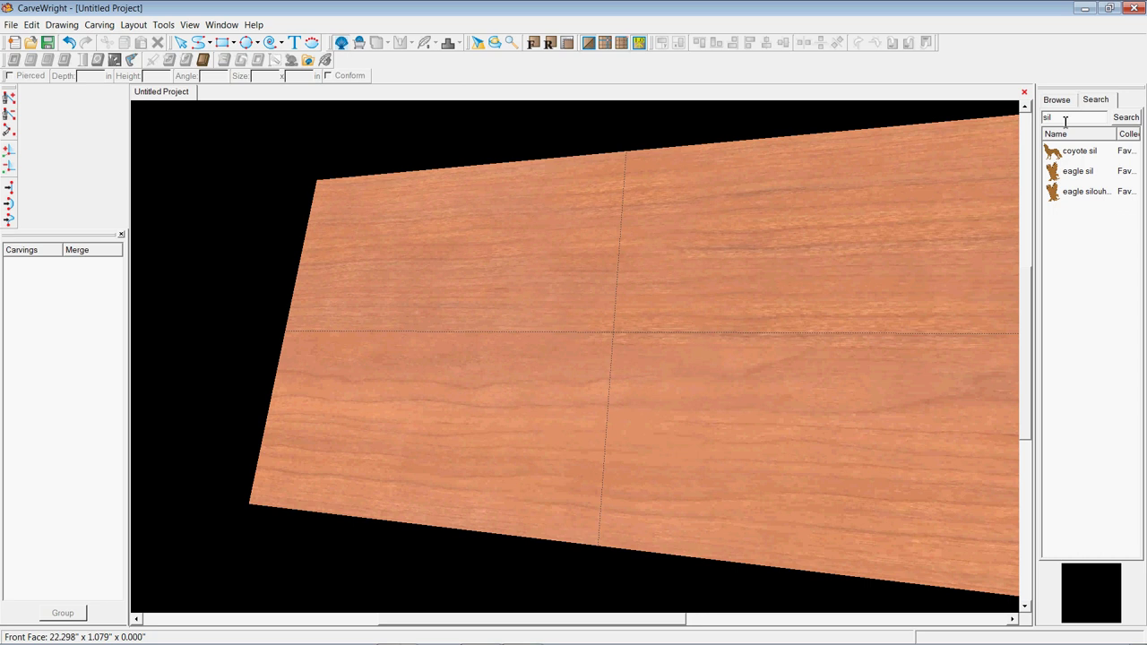
text(2)
key(Return)
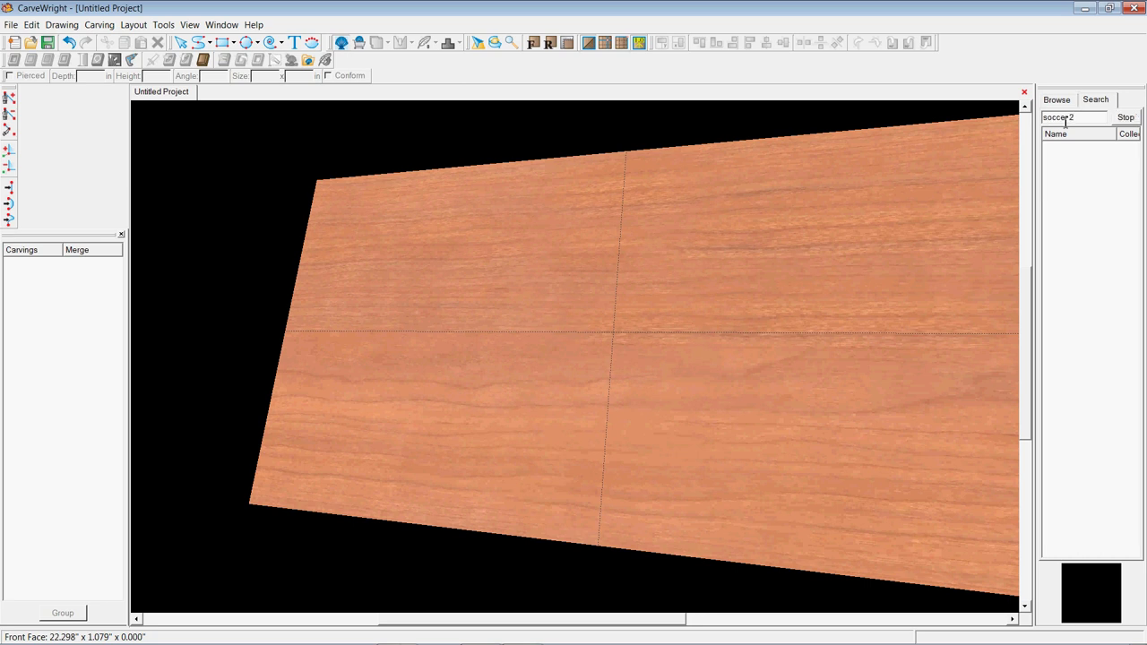
Place soccer 2 on the board, enlarge it to 7.335 in, and shift it up-left
click(1078, 150)
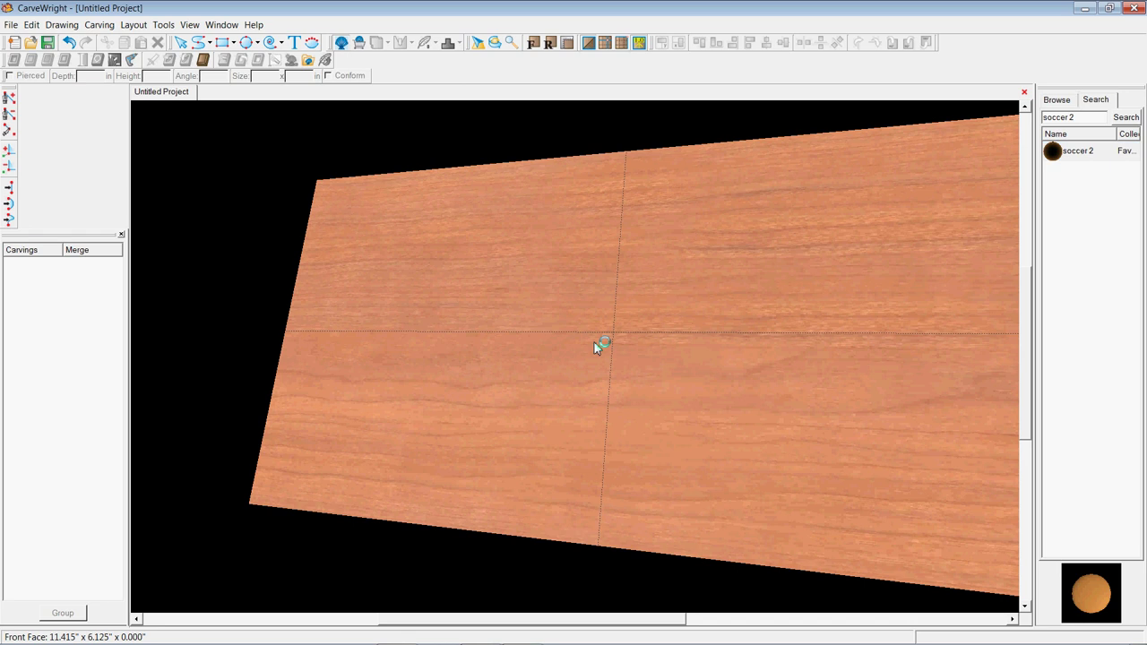
click(597, 338)
drag(671, 421, 778, 518)
right_drag(678, 402, 730, 397)
right_click(701, 389)
click(778, 257)
drag(666, 379, 622, 313)
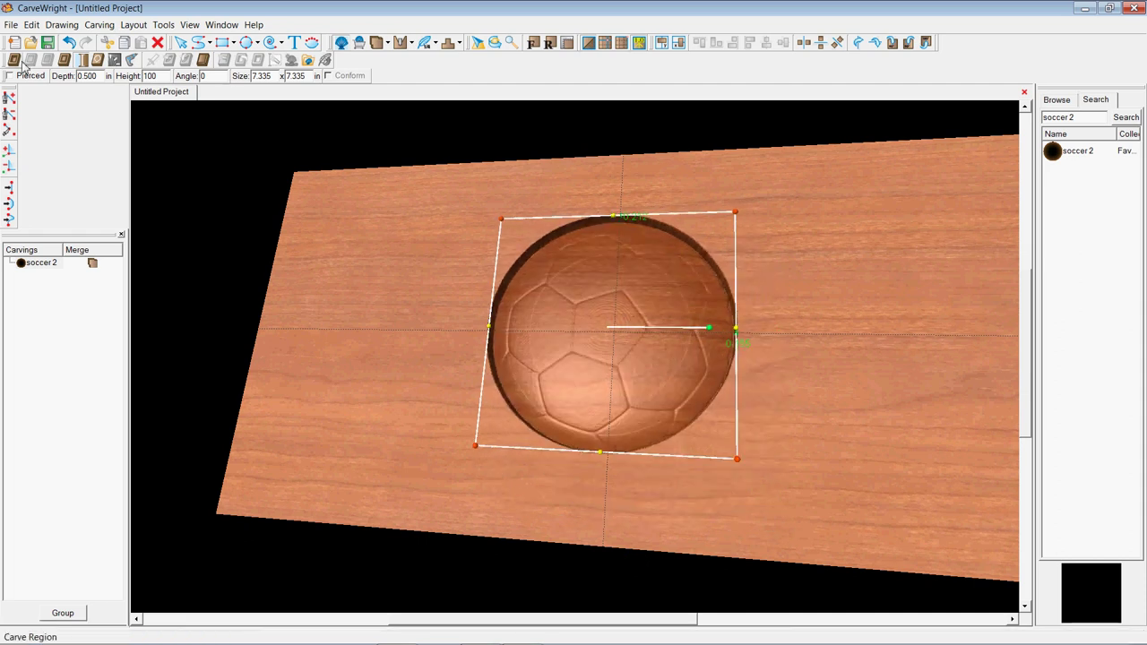
Draw a large oval across the board and centre it both ways
click(256, 43)
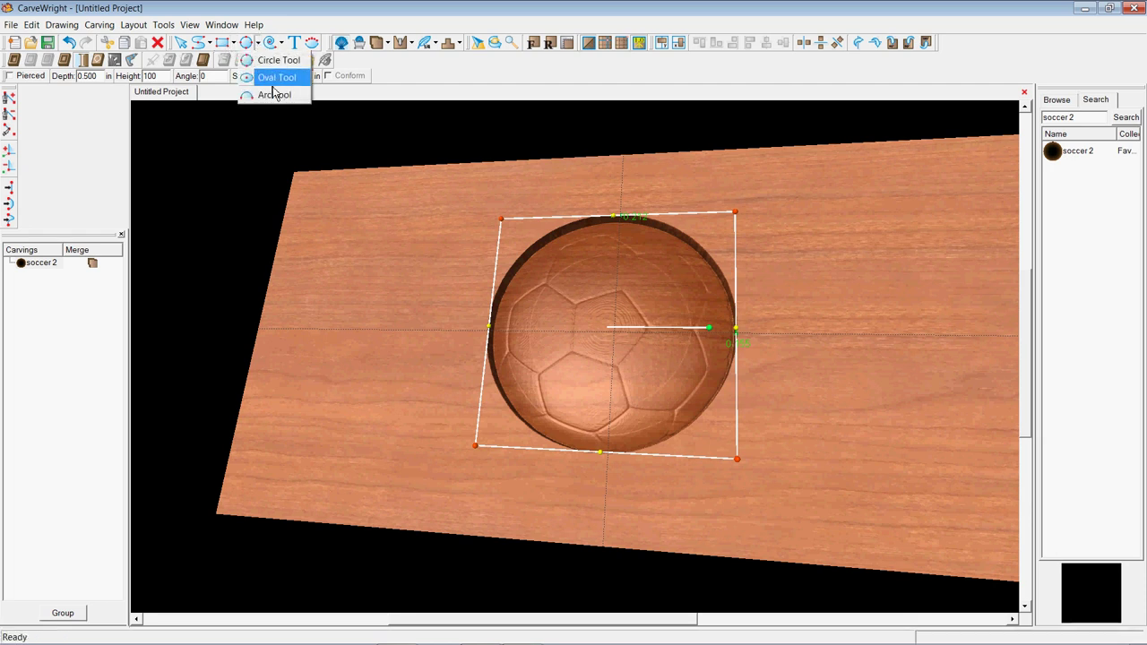
click(276, 77)
drag(485, 332, 802, 520)
right_click(479, 274)
mouse_move(538, 281)
click(627, 317)
Centre the soccer ball pattern on the board both ways inside the oval
right_click(456, 279)
mouse_move(520, 303)
mouse_move(488, 286)
click(667, 324)
right_click(672, 298)
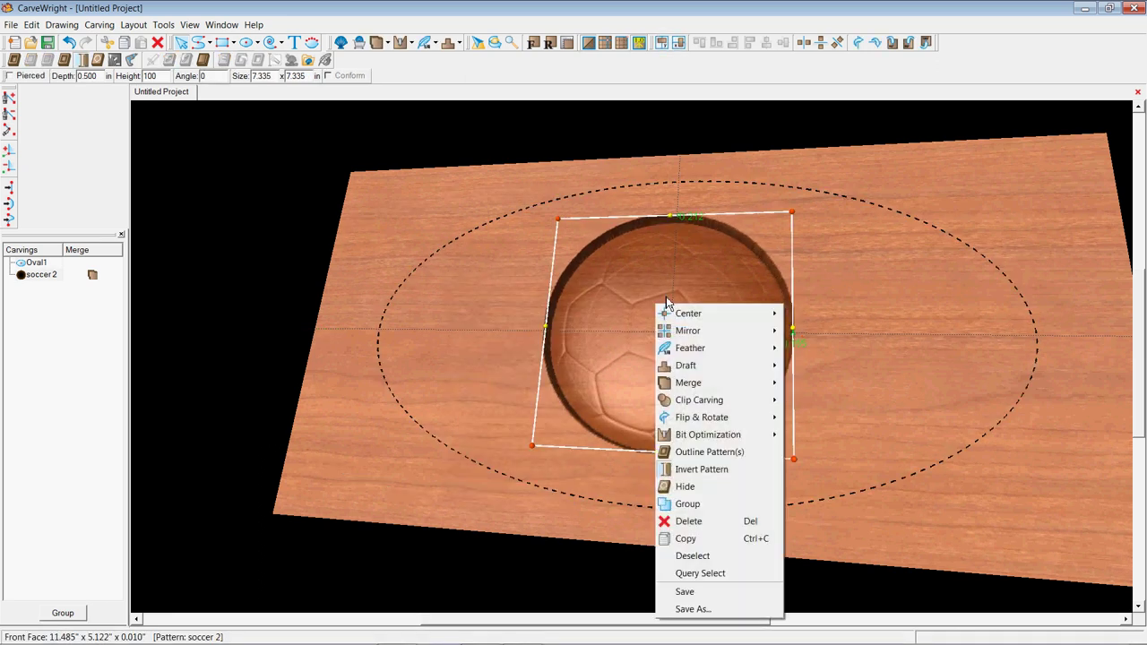
mouse_move(688, 313)
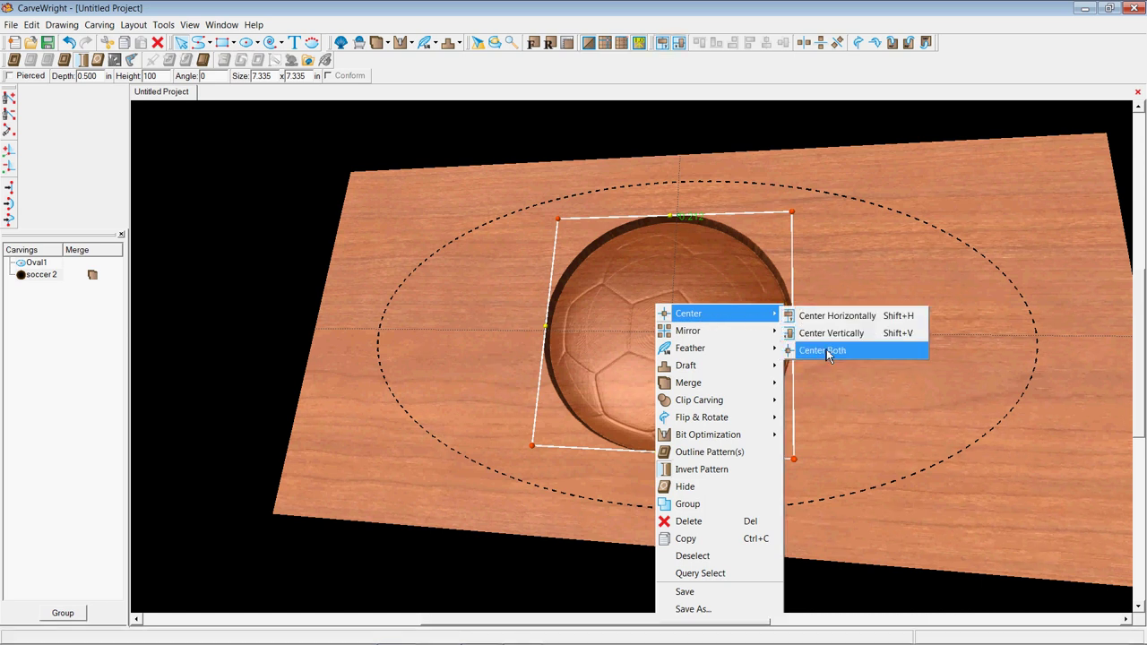
click(830, 351)
click(891, 341)
click(918, 224)
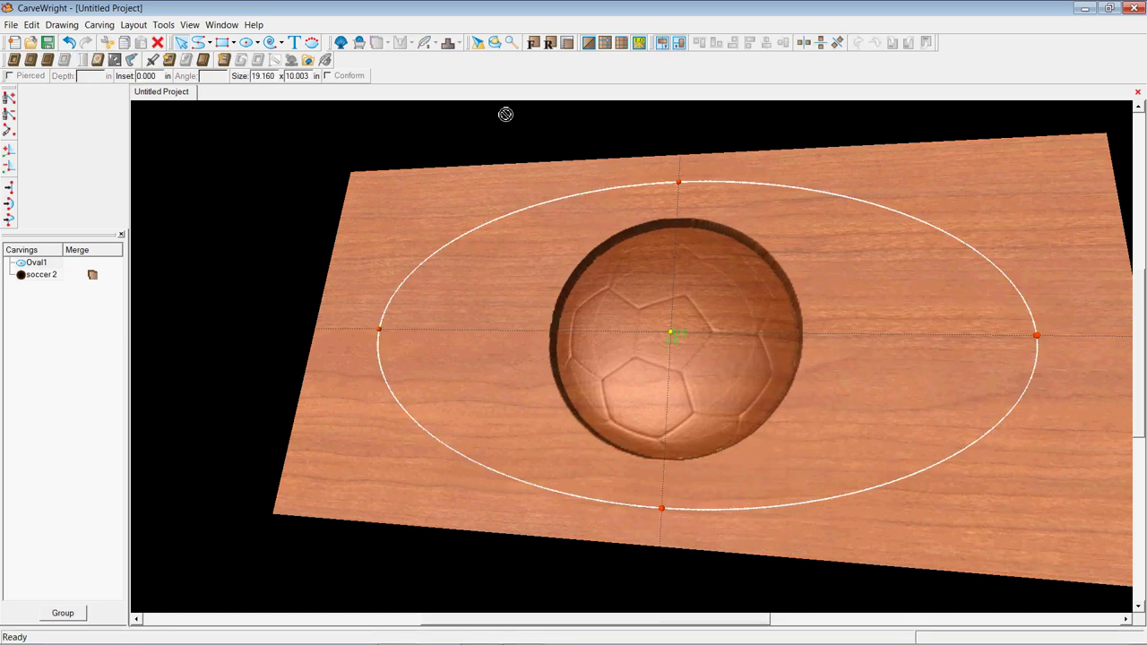
Cut the oval as a 0.4 in groove; give the soccer ball 0.4 depth and 999 height
click(13, 60)
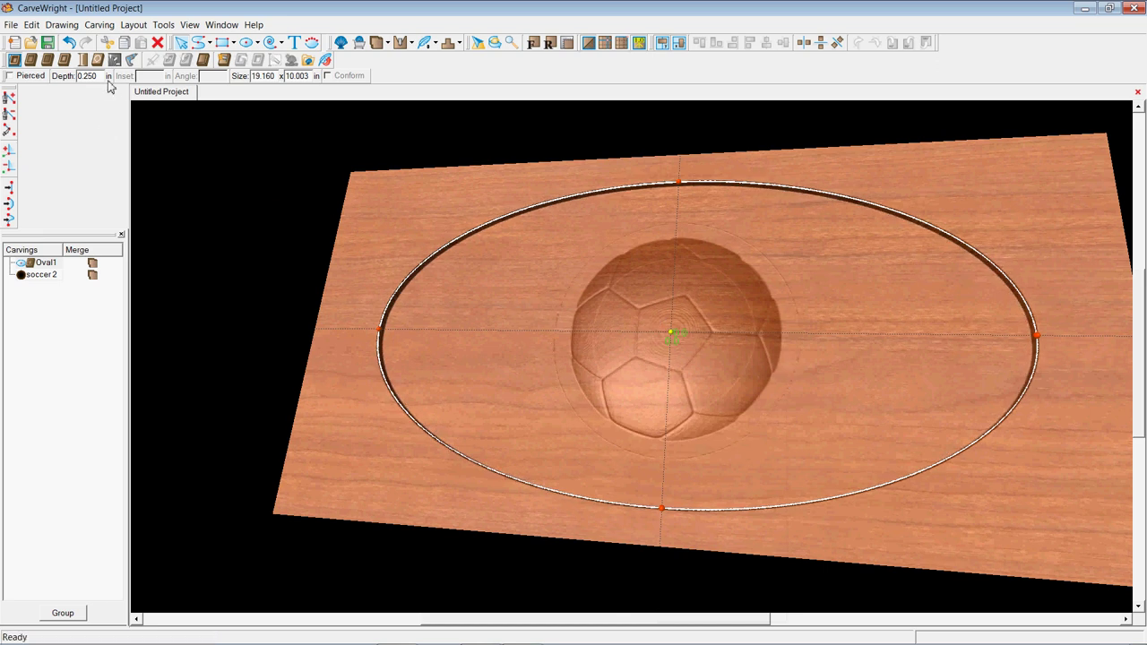
key(Return)
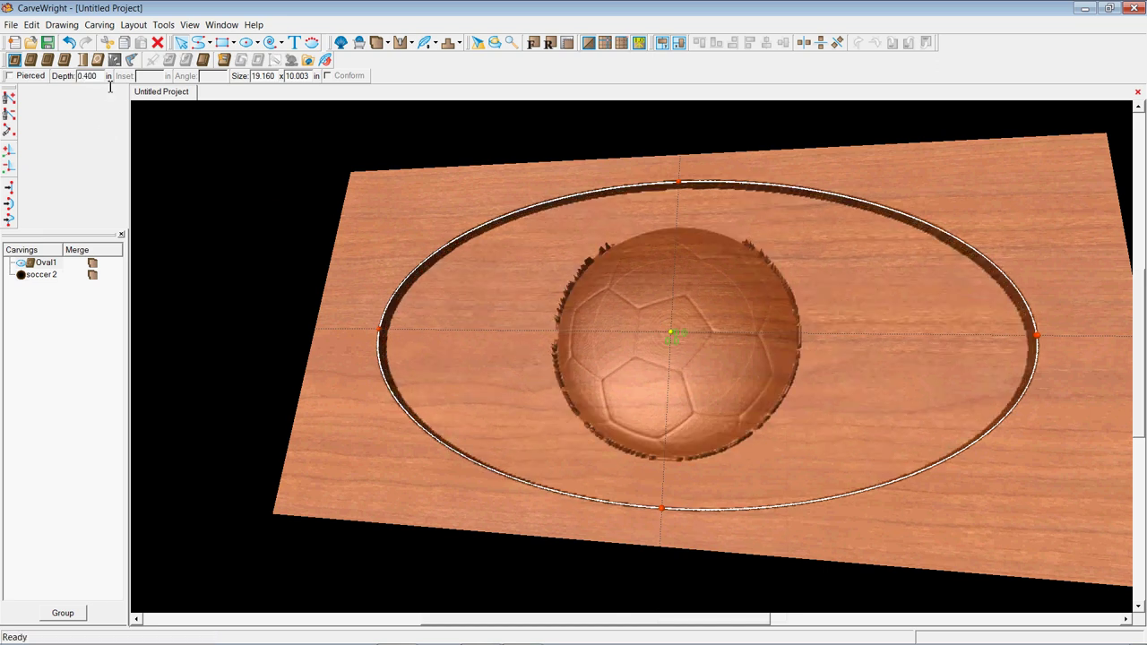
click(691, 326)
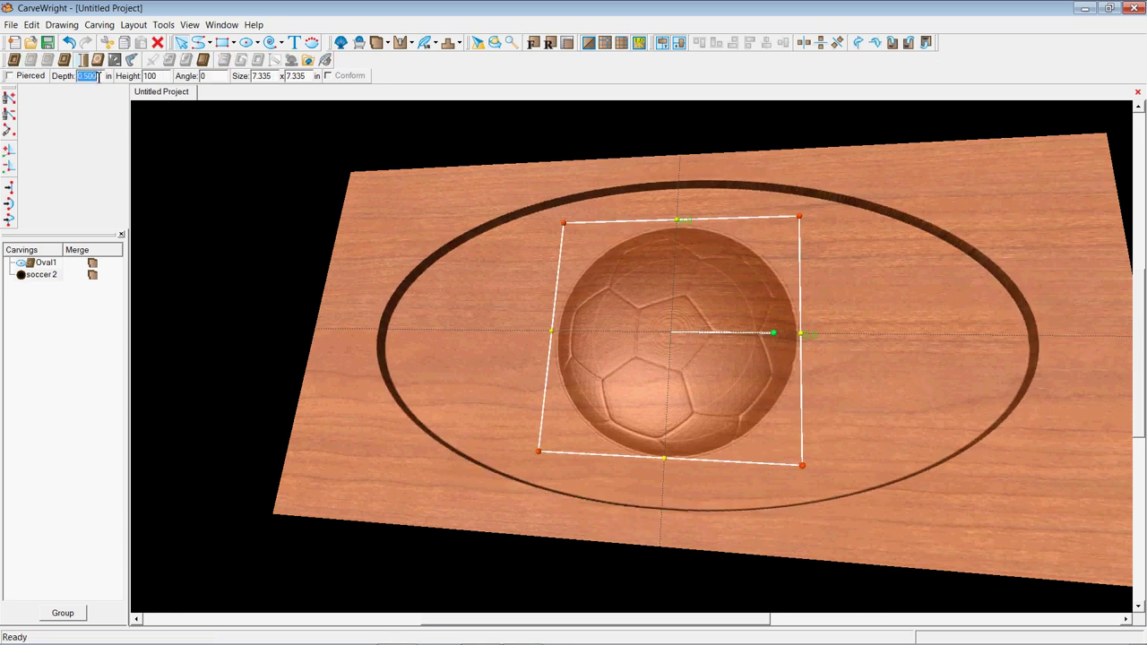
key(Return)
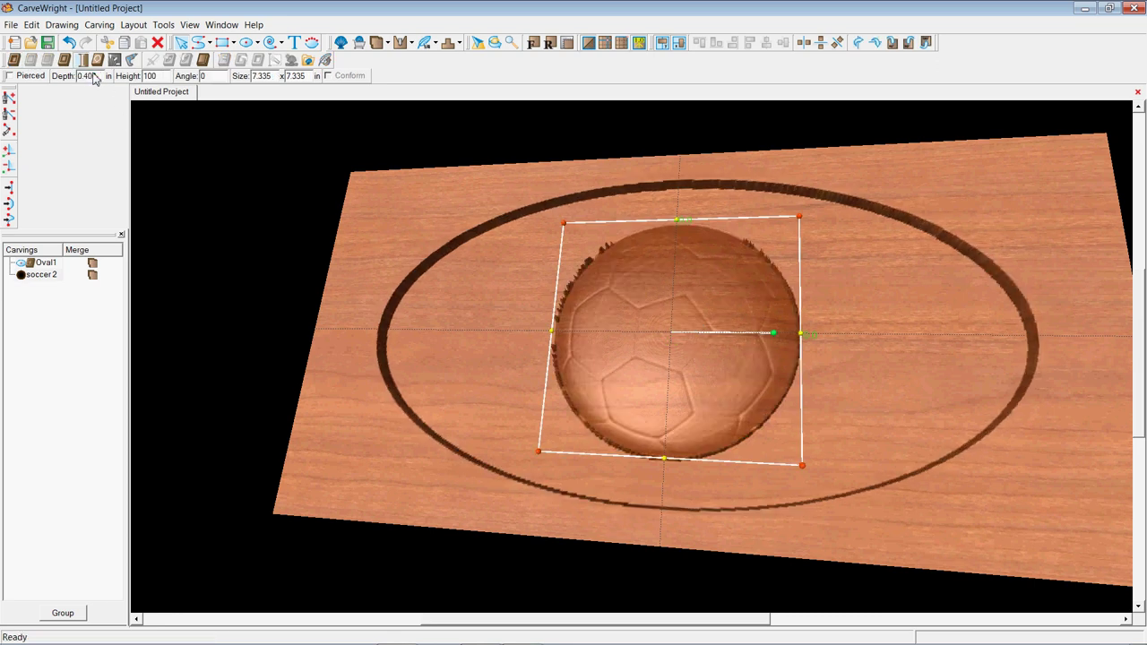
double_click(163, 77)
text(999)
key(Return)
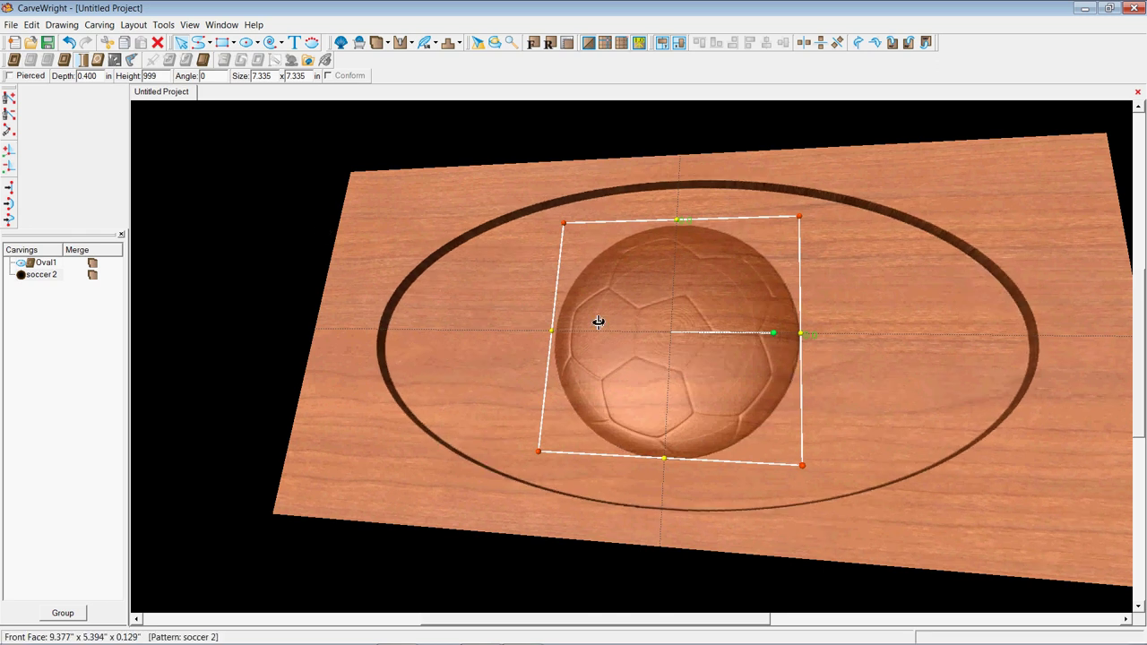
right_click(672, 320)
Apply Best bit optimization to the soccer ball and change its depth to 0.5 in
mouse_move(722, 451)
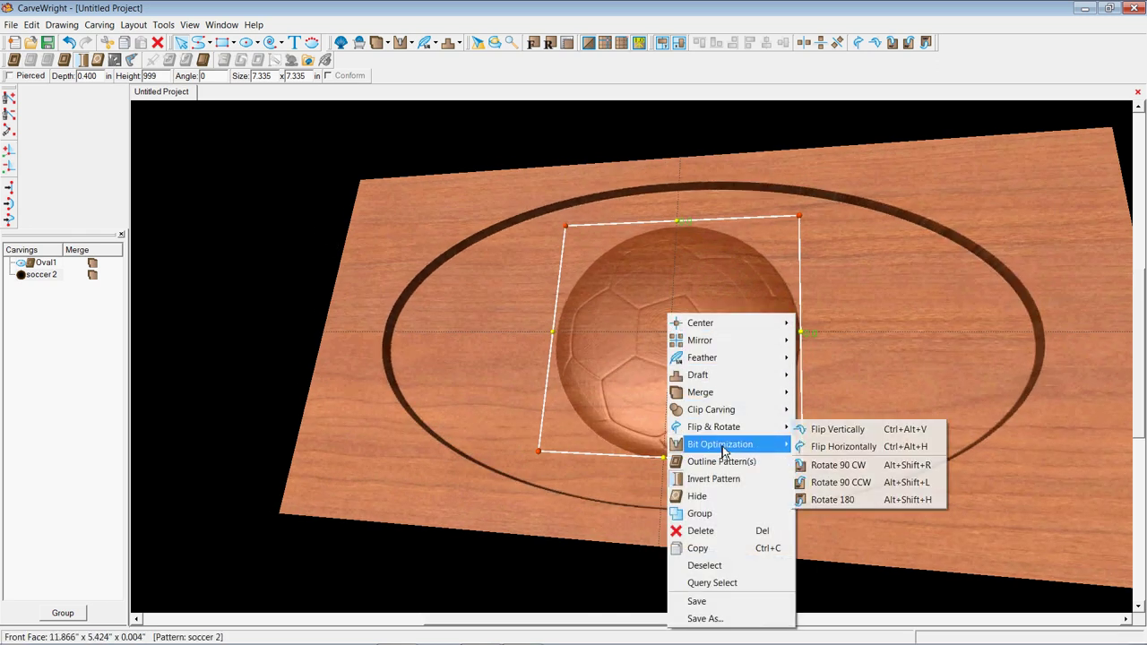
click(838, 516)
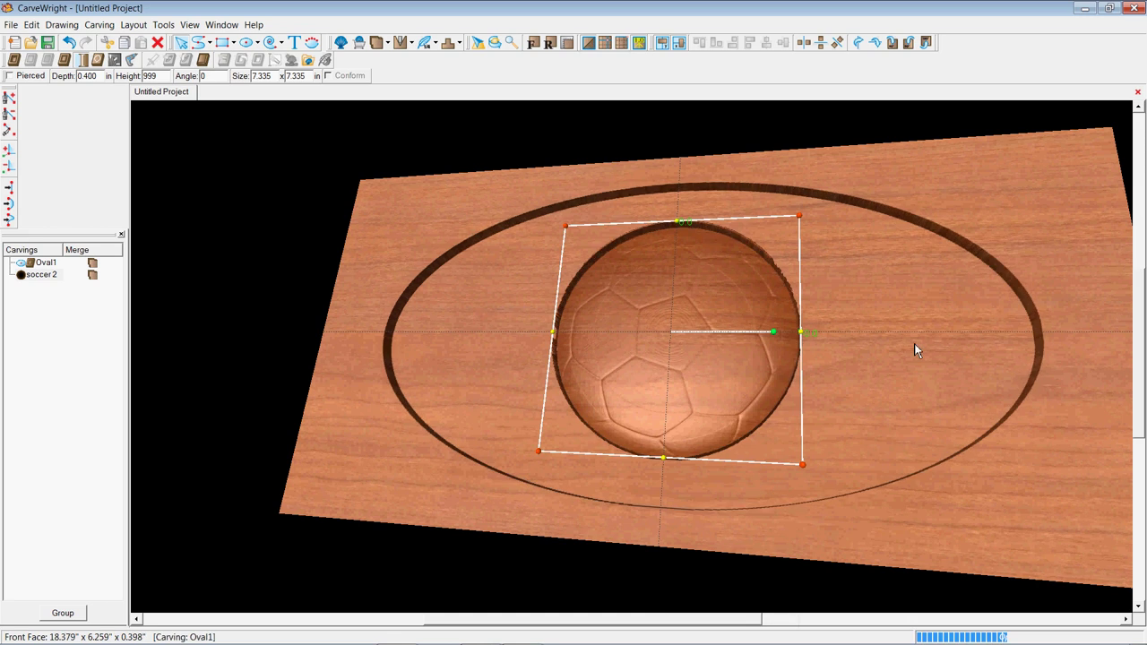
click(836, 303)
drag(837, 303, 563, 317)
click(678, 328)
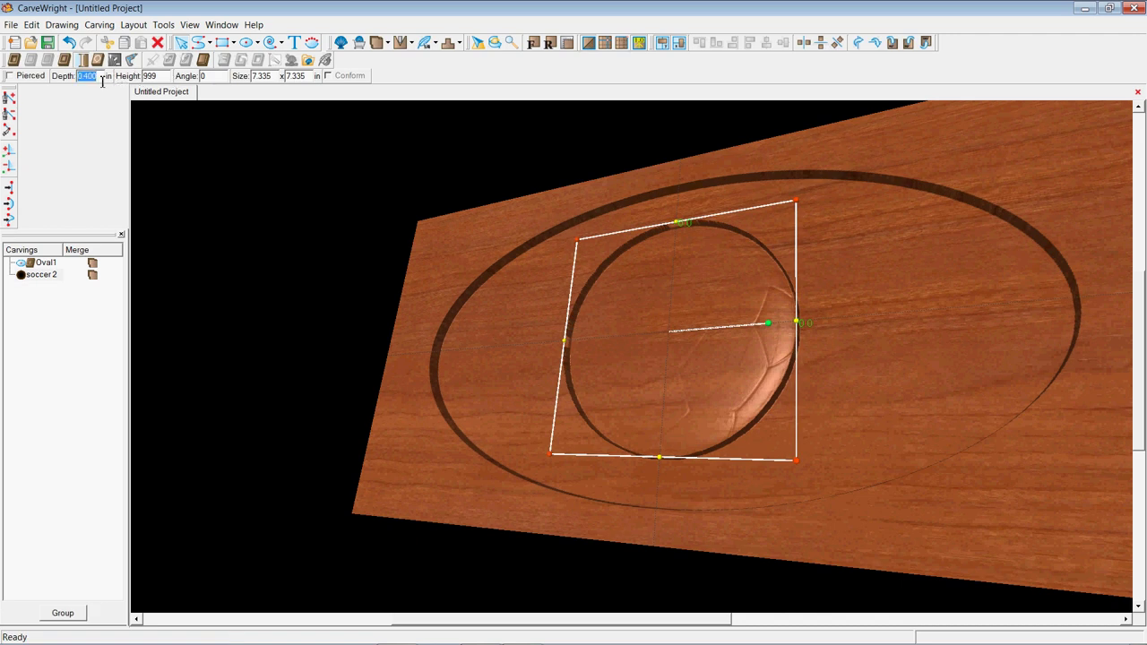
text(.5)
key(Return)
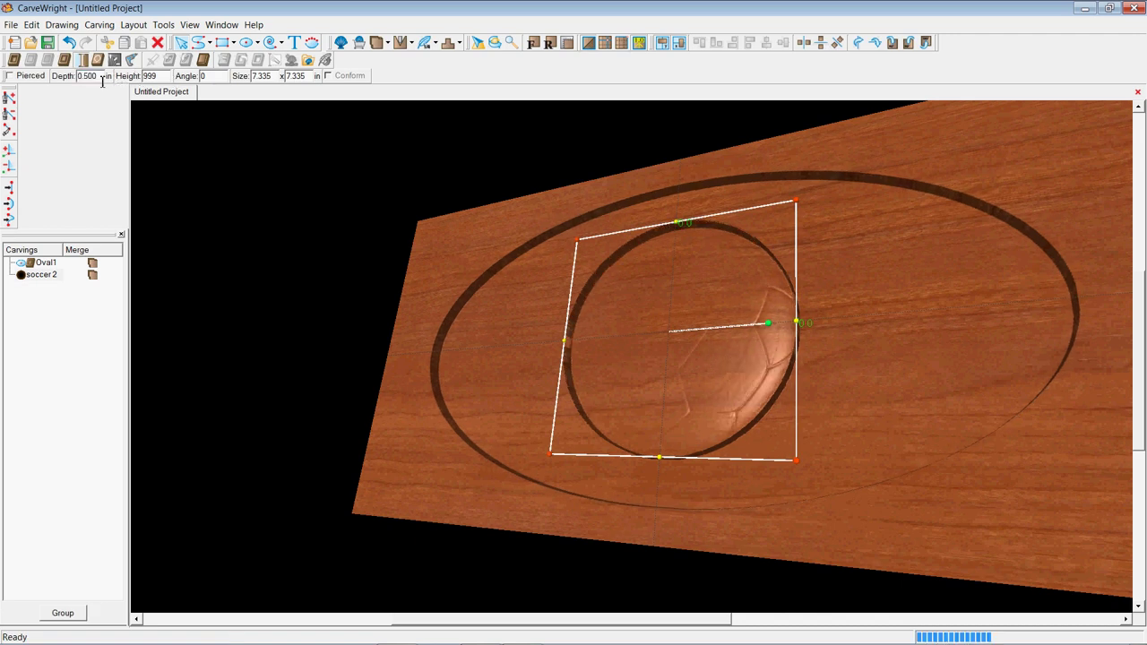
Inspect the oval carving from another angle and reselect the soccer ball
click(870, 281)
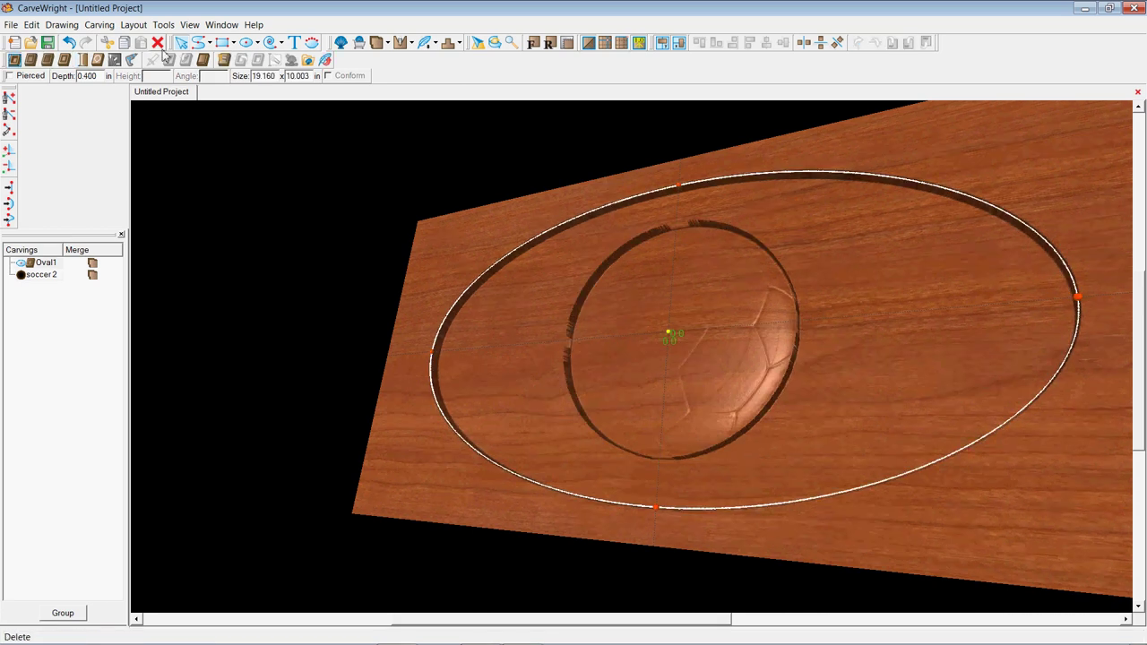
mouse_move(570, 312)
mouse_down()
mouse_move(648, 341)
mouse_move(709, 332)
mouse_move(623, 322)
mouse_up()
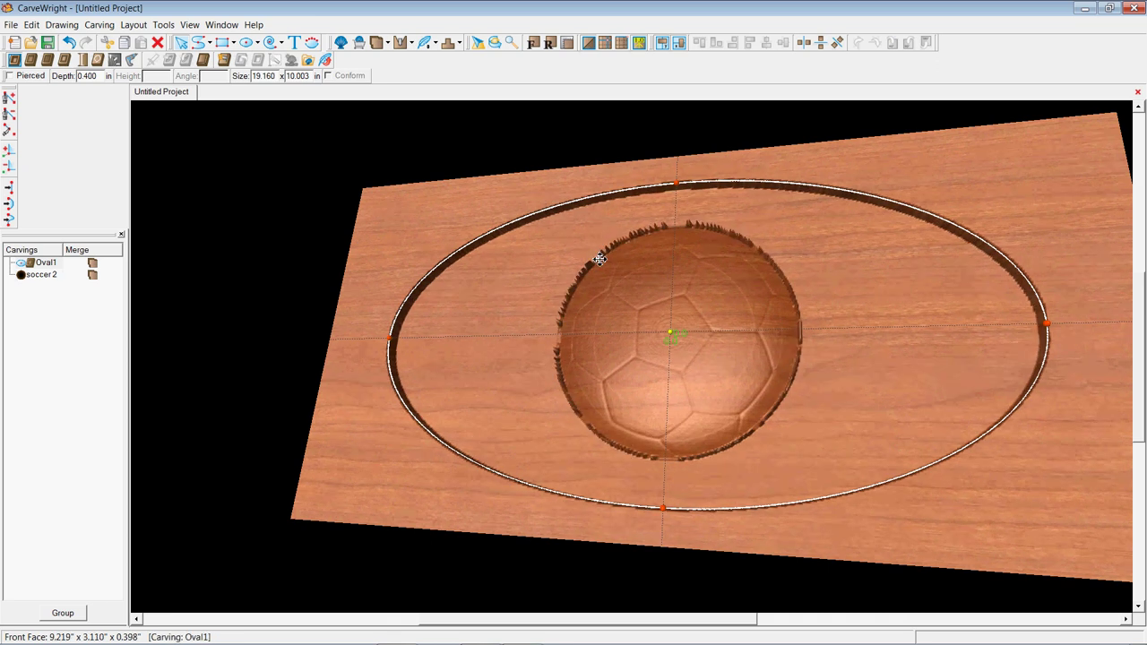
click(637, 296)
Delete the soccer ball pattern and the oval carving, leaving a blank board
key(Delete)
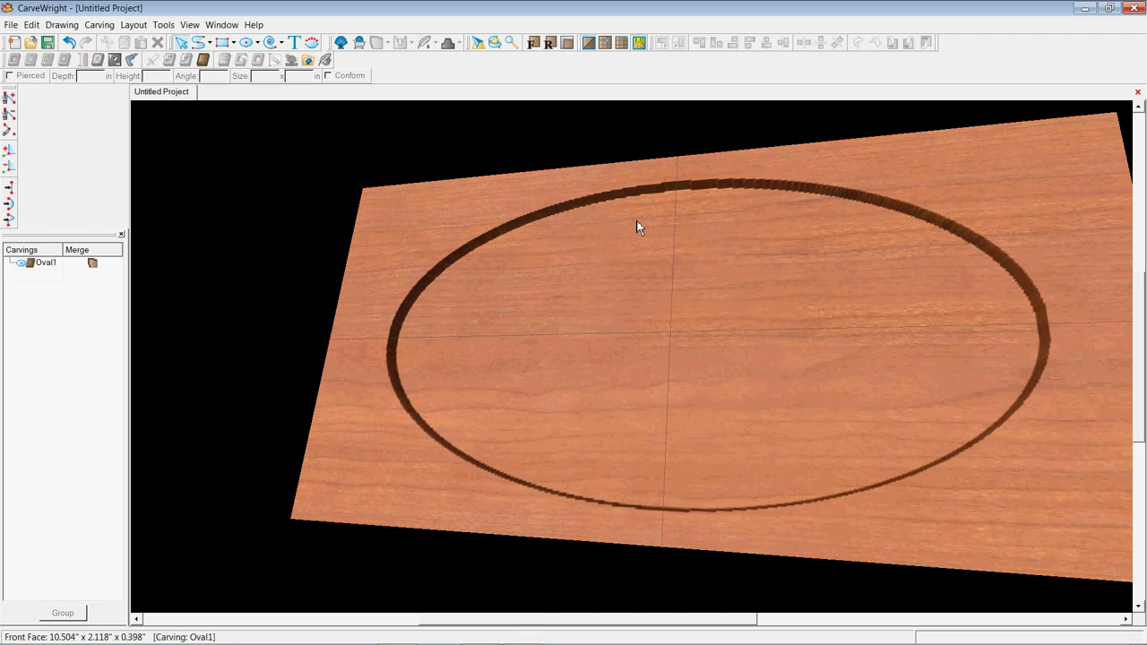
click(635, 220)
key(Delete)
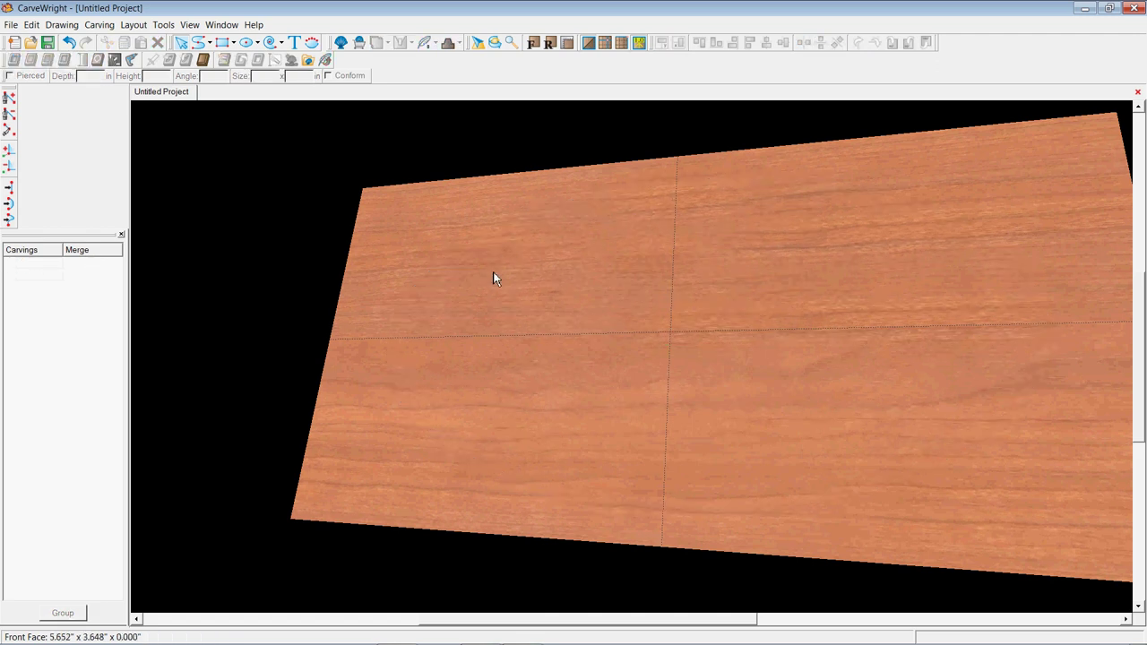